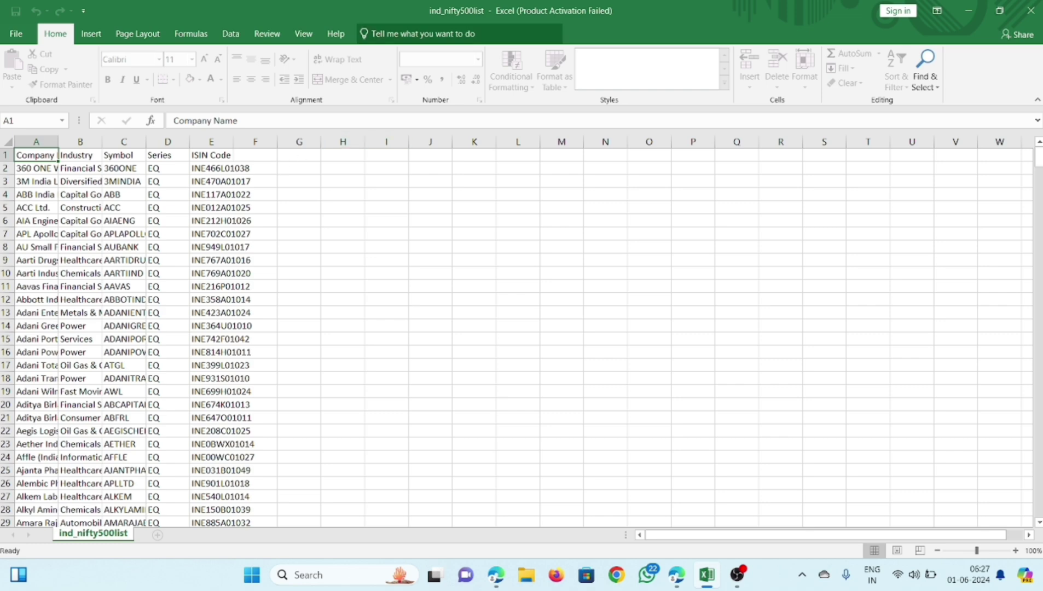
# Step: Maximize the workbook window and look over cells D5, E2–E3, G5 and C1–C2
pyautogui.moveTo(521, 10); pyautogui.dragTo(572, 22)
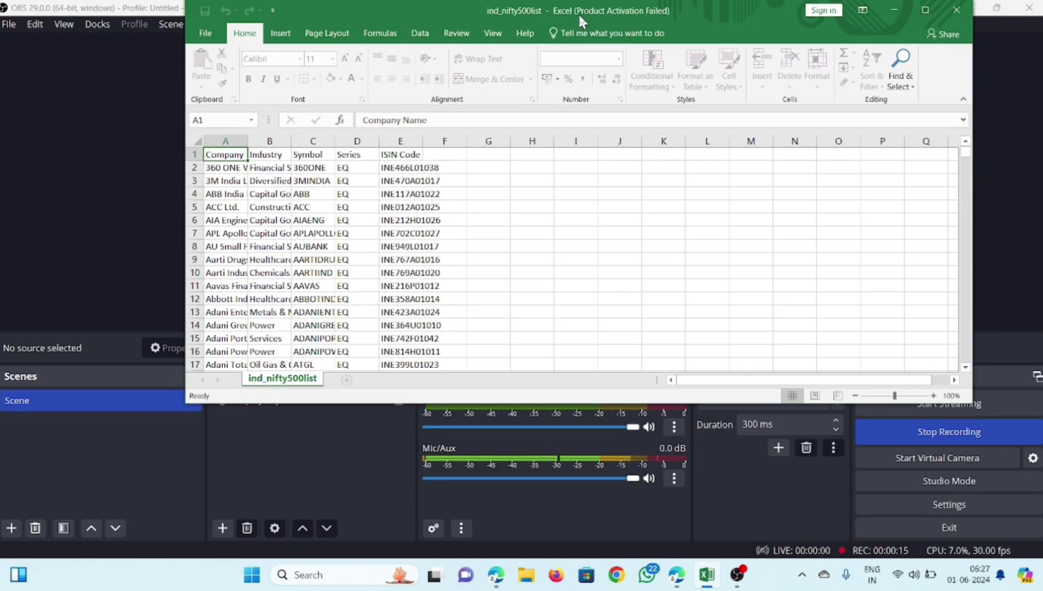
pyautogui.click(899, 12)
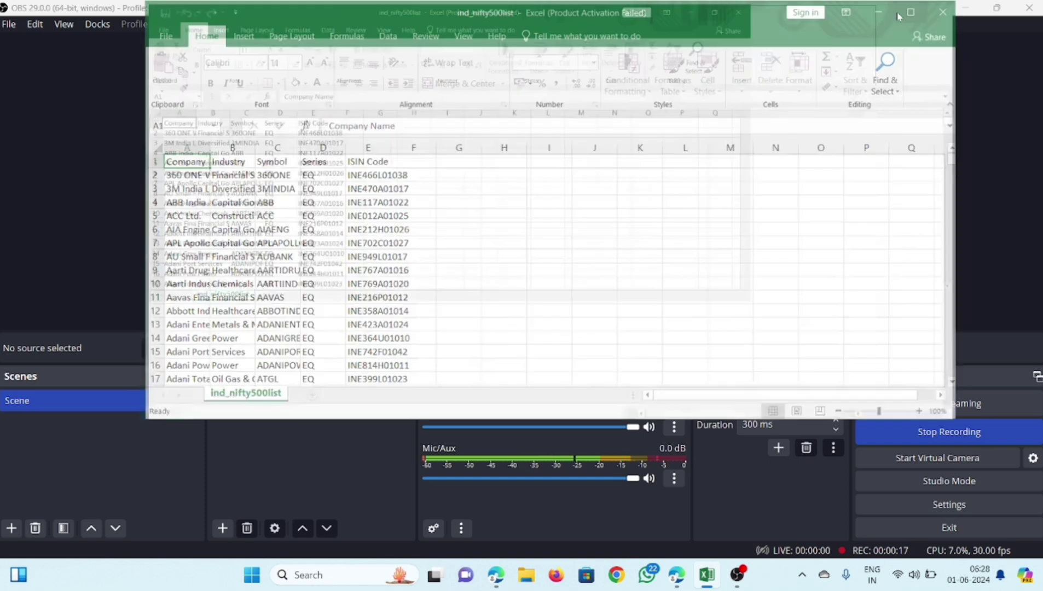
pyautogui.click(165, 206)
pyautogui.click(217, 182)
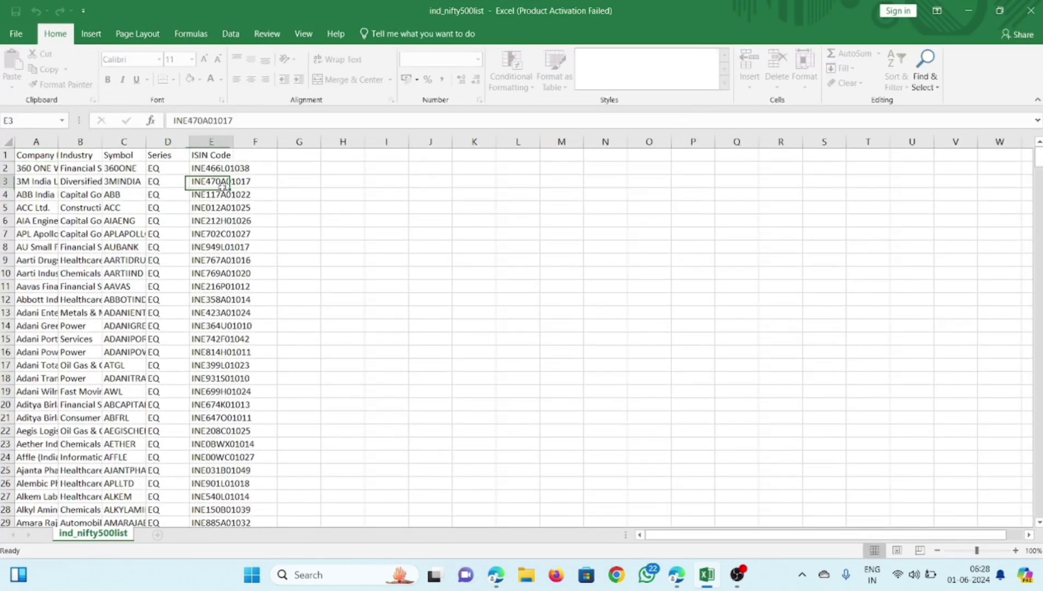
pyautogui.click(216, 167)
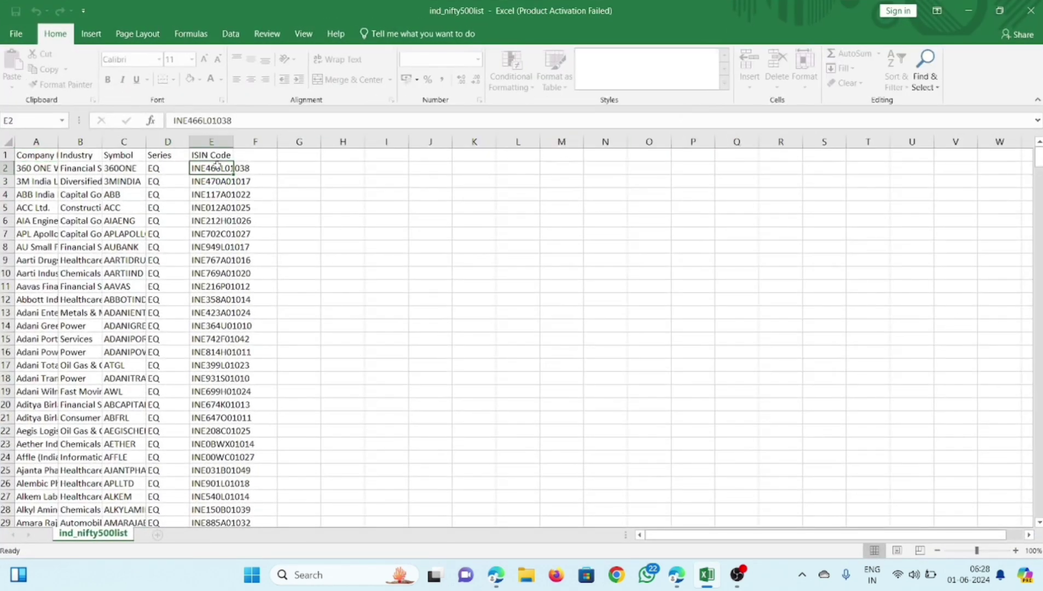
pyautogui.click(286, 205)
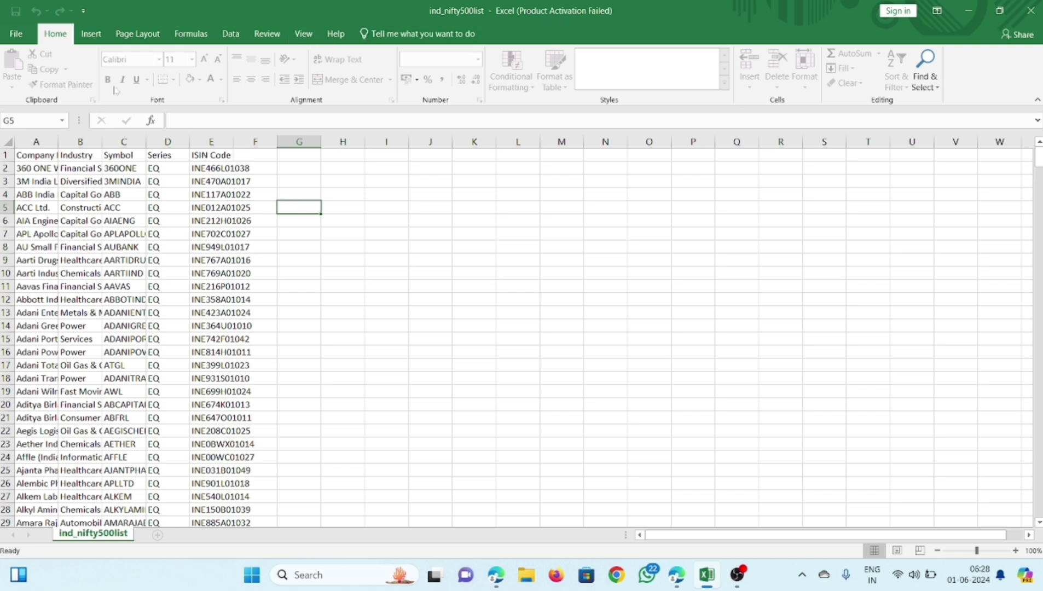
pyautogui.click(124, 169)
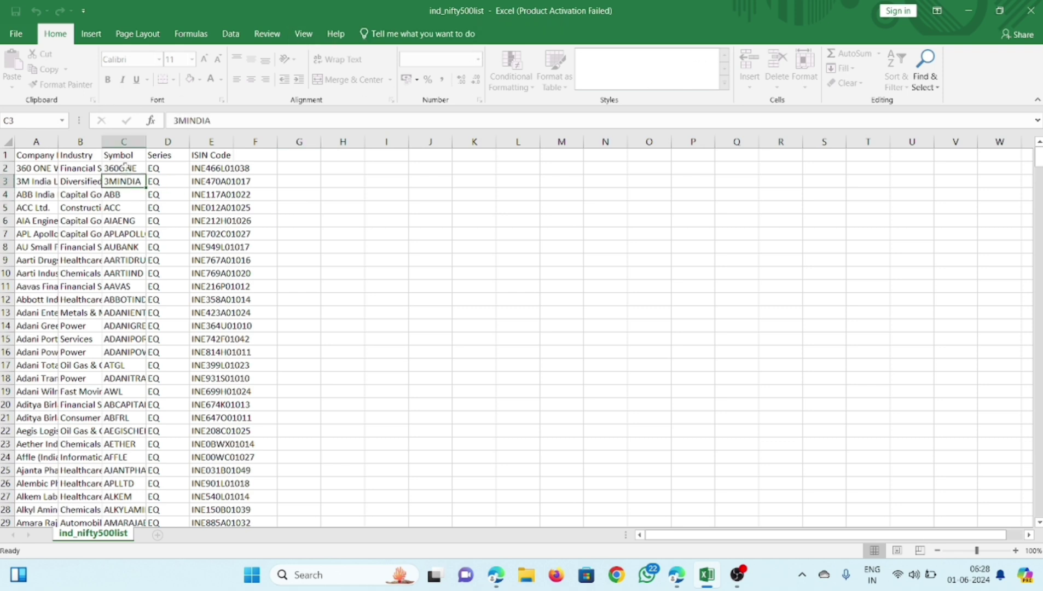
pyautogui.click(127, 156)
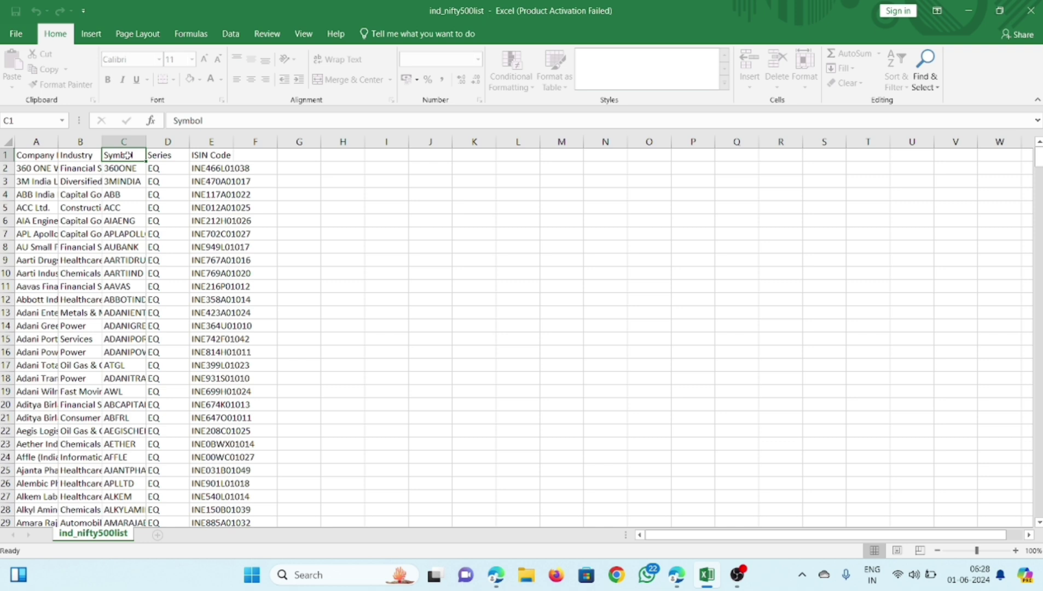
# Step: Check the Industry entries in B1–B2, then minimize Excel and OBS to reveal the desktop
pyautogui.click(88, 157)
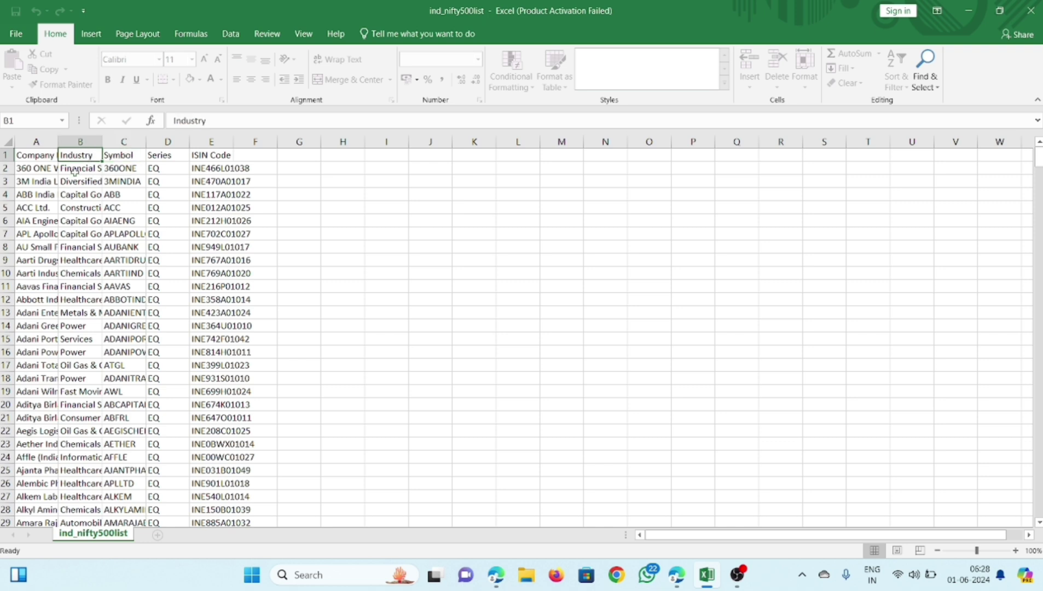
pyautogui.click(76, 172)
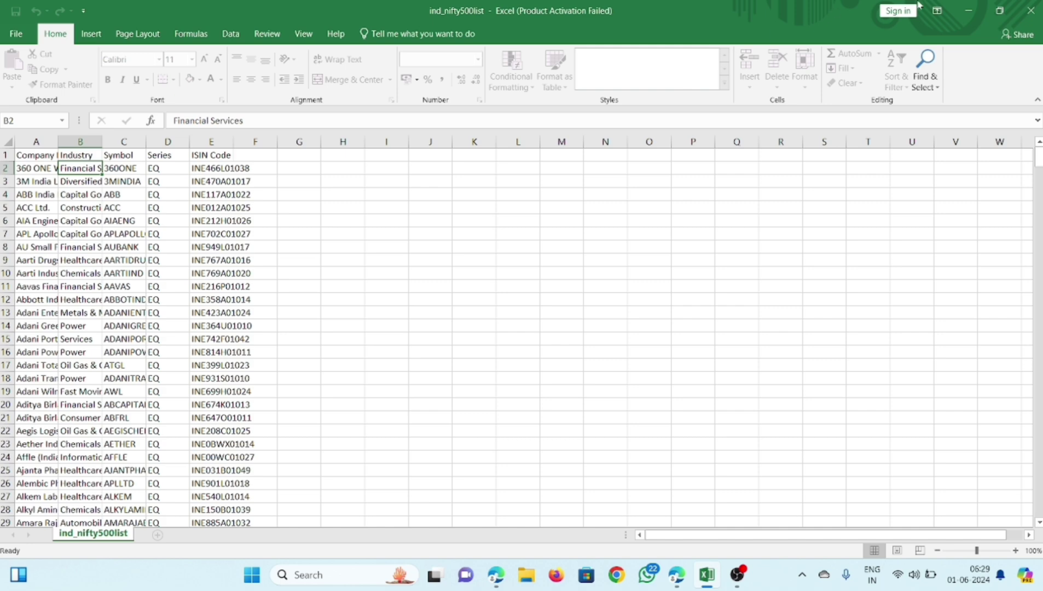
pyautogui.click(959, 10)
pyautogui.click(958, 9)
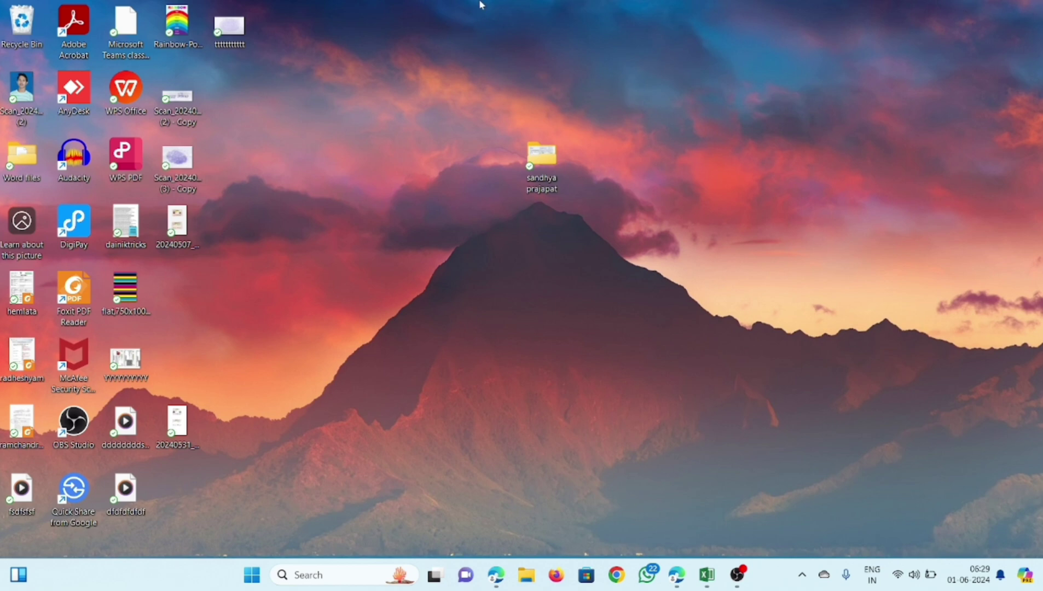
pyautogui.moveTo(496, 574)
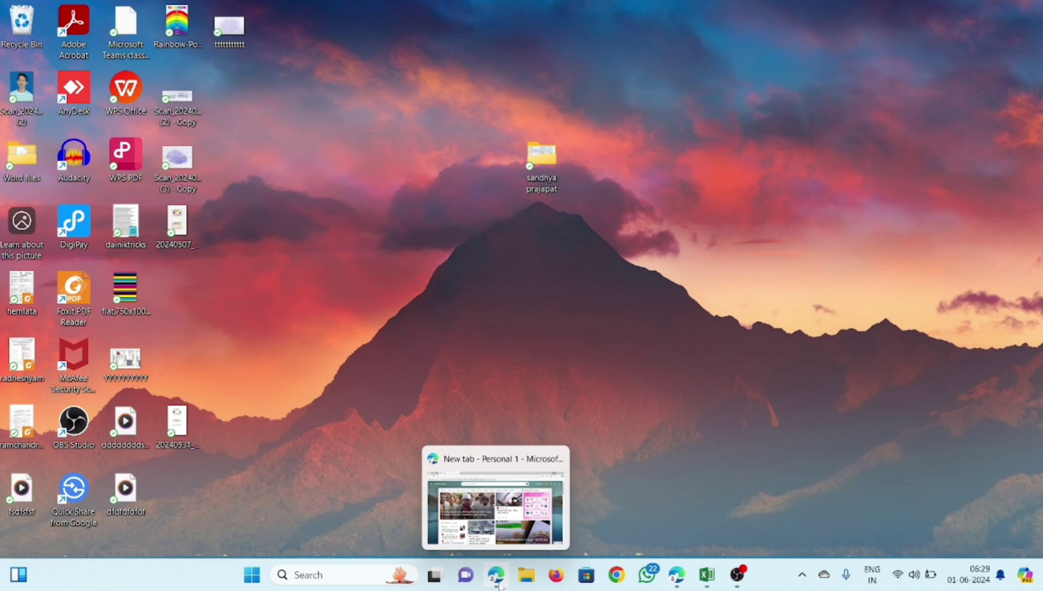
# Step: In Edge, search Bing for 'microsoft office online free' using the suggested completion
pyautogui.click(499, 586)
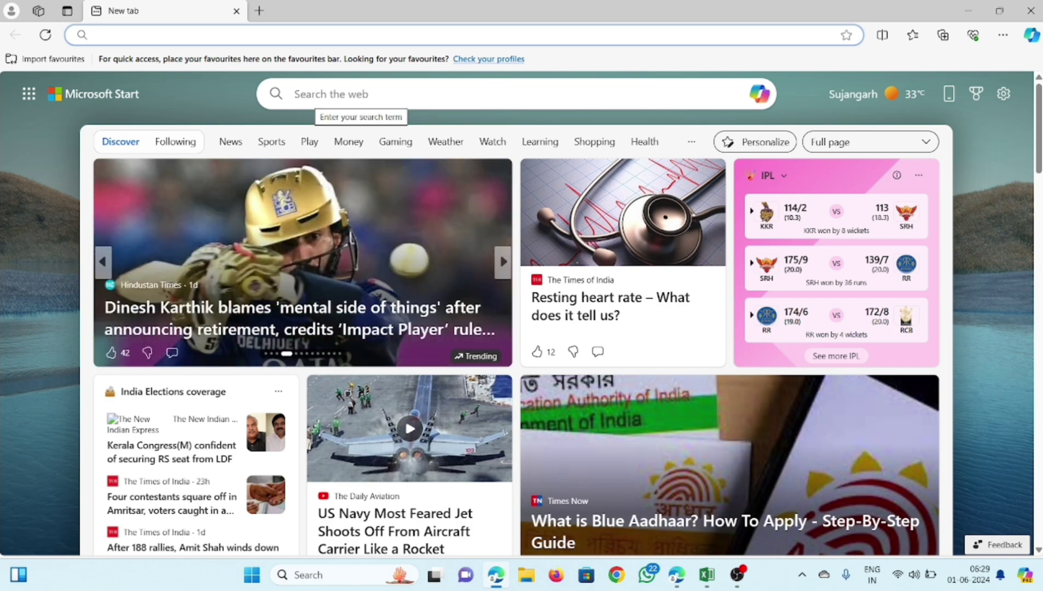
pyautogui.click(328, 94)
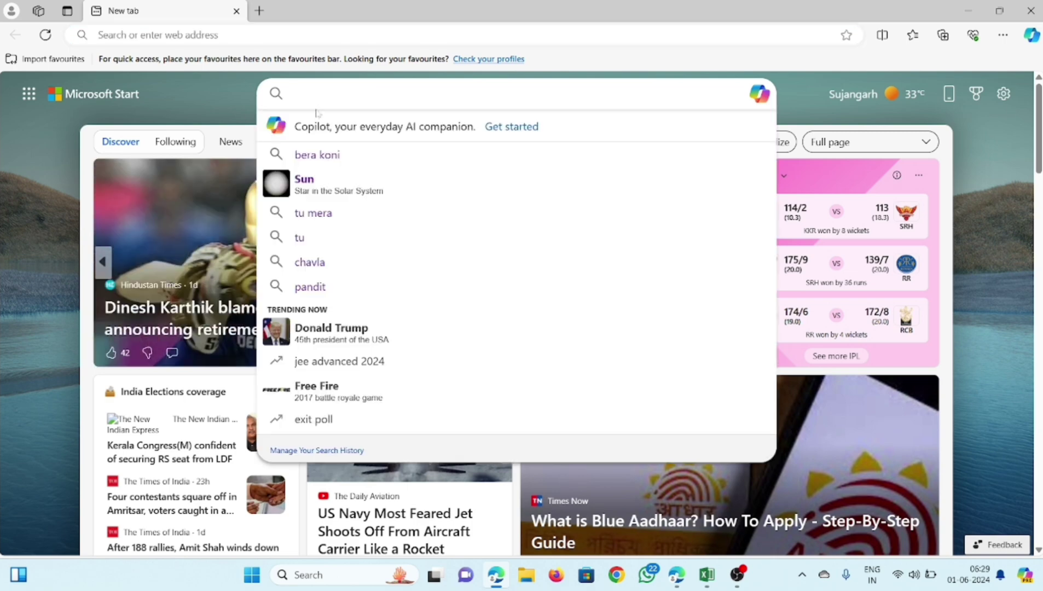
pyautogui.write('micro')
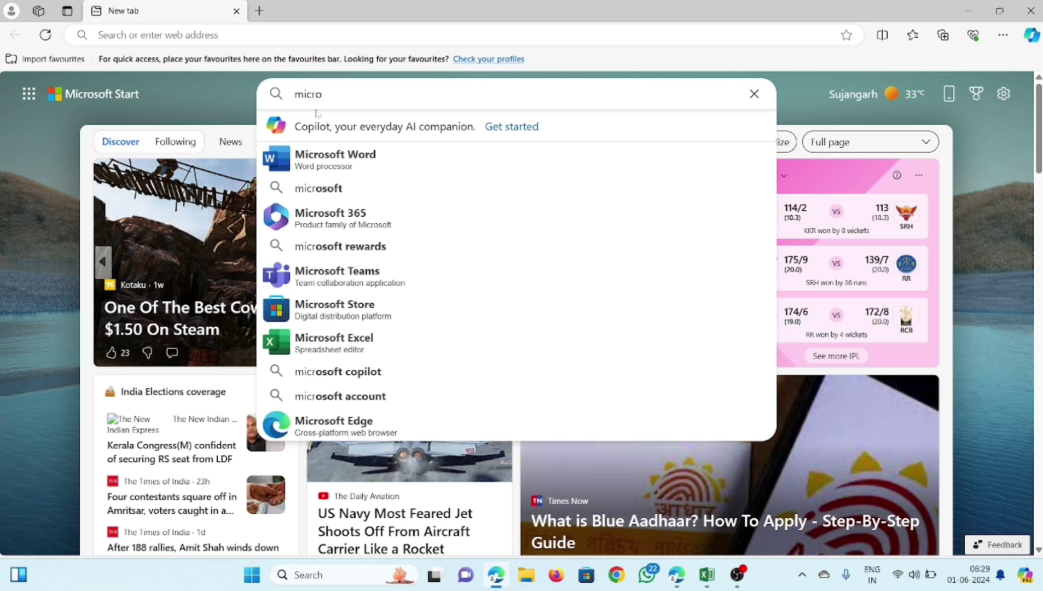
pyautogui.write('soft of')
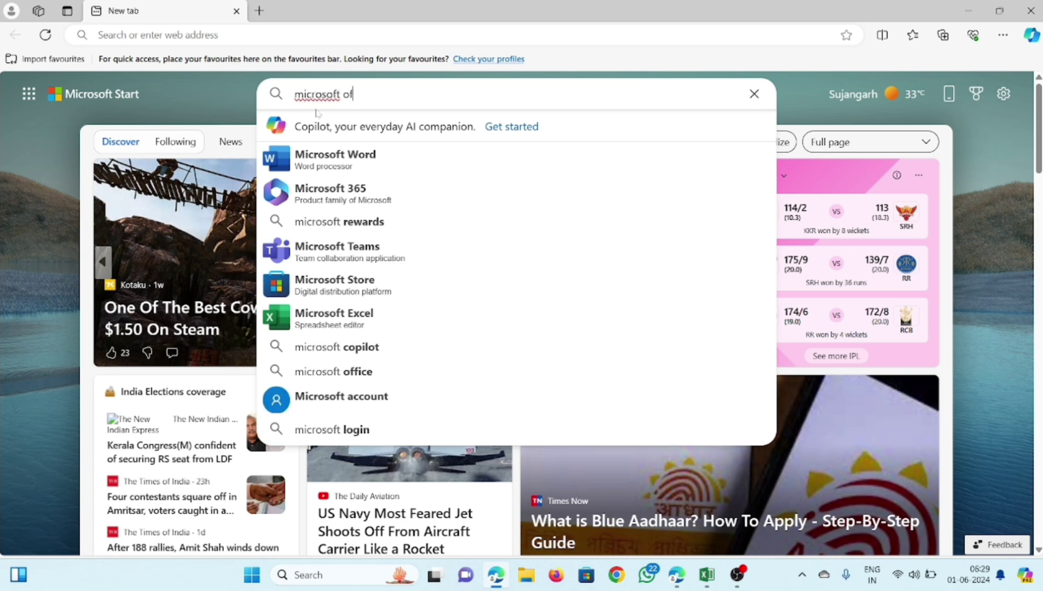
pyautogui.write('fice onli')
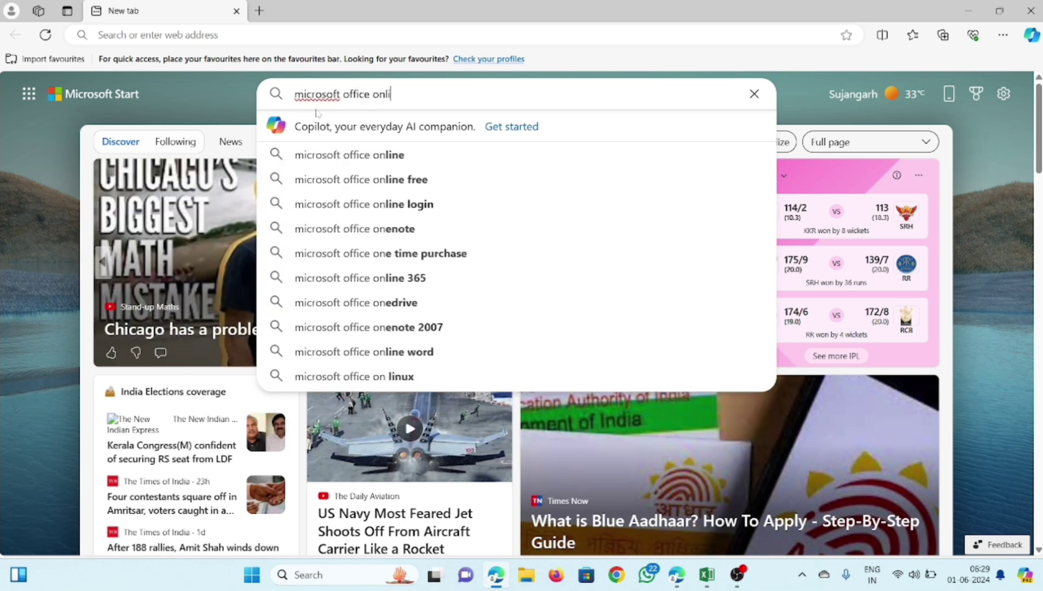
pyautogui.write('ne')
pyautogui.press('Tab')
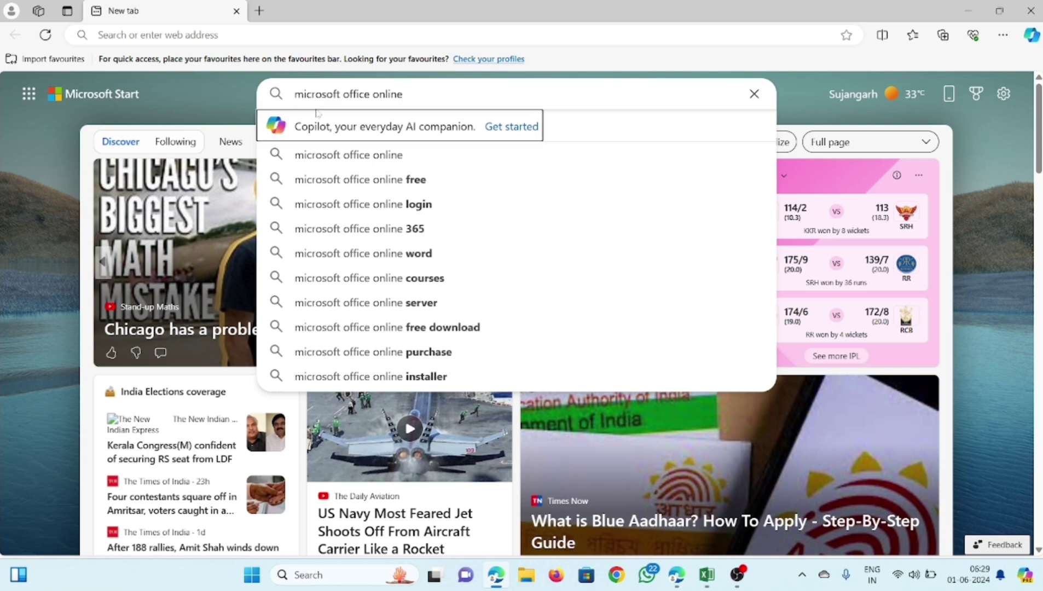
pyautogui.click(390, 185)
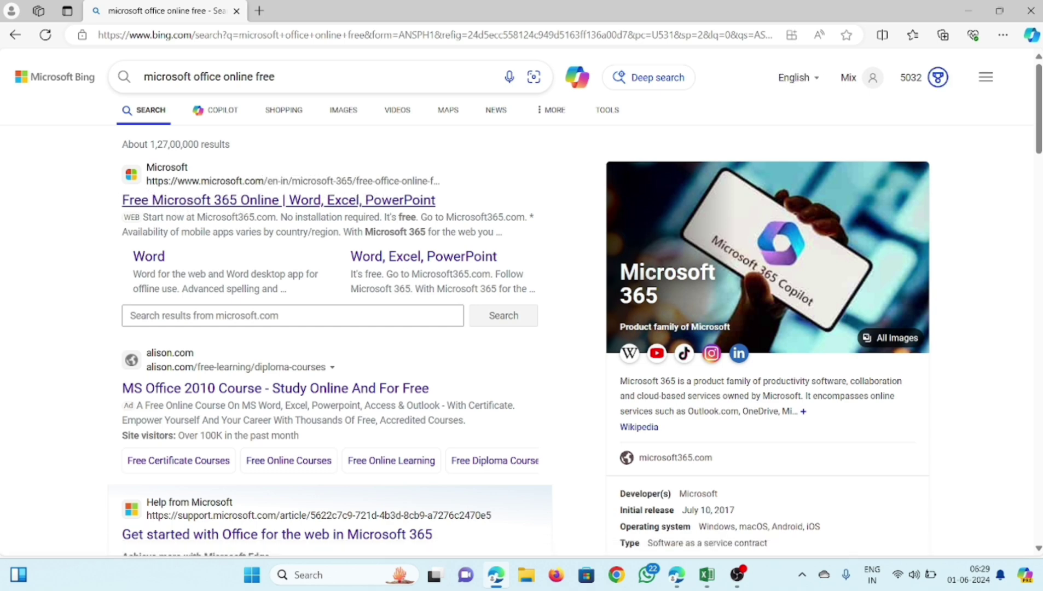
# Step: Open the Free Microsoft 365 Online result and choose to sign in
pyautogui.click(285, 205)
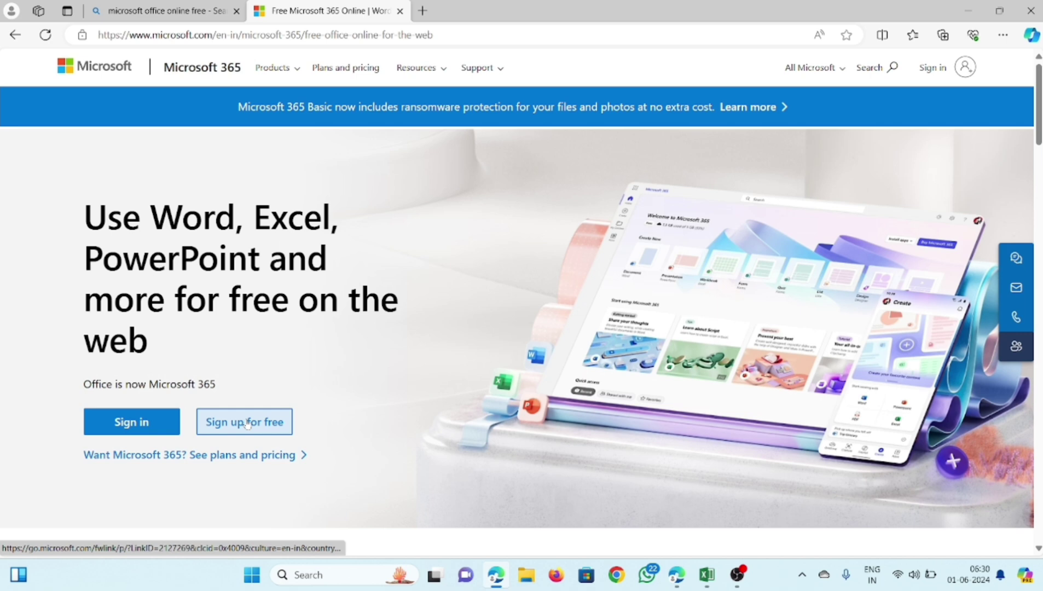
pyautogui.click(135, 420)
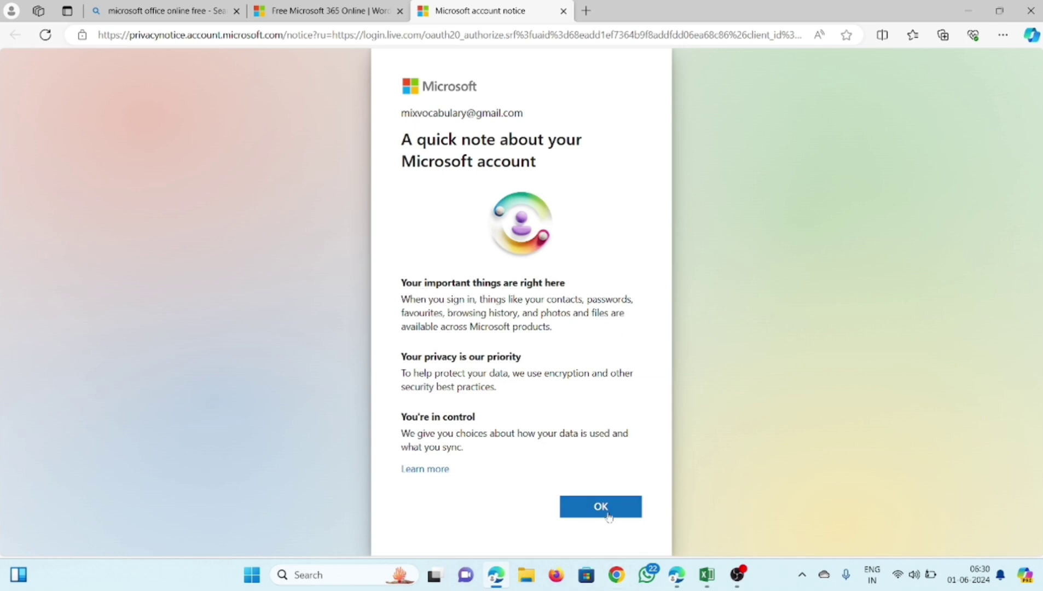
# Step: Acknowledge the account notice, step through the welcome slides and feature tour, then close it
pyautogui.click(609, 515)
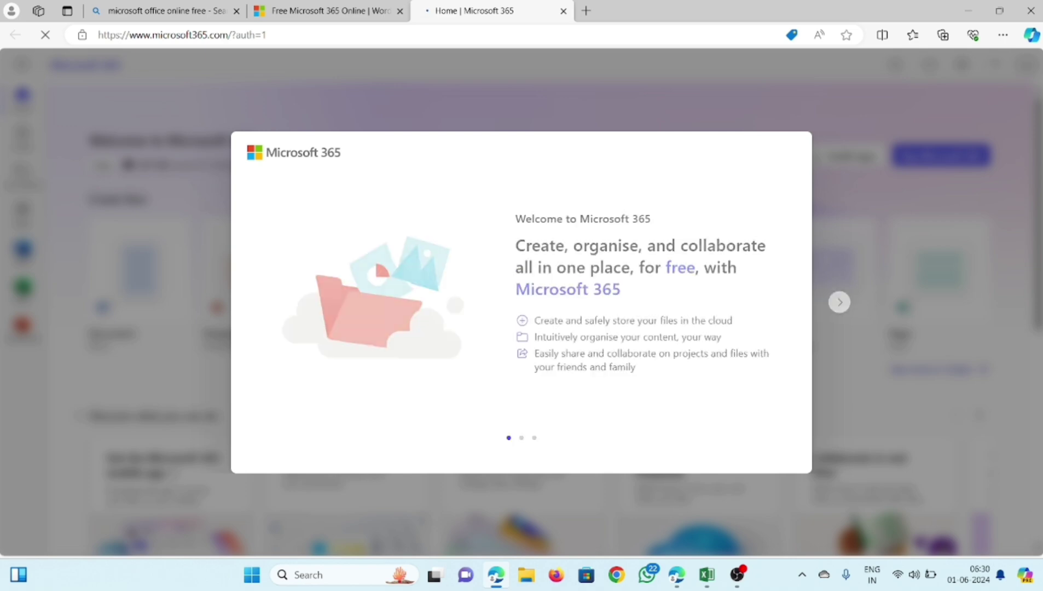
pyautogui.click(840, 303)
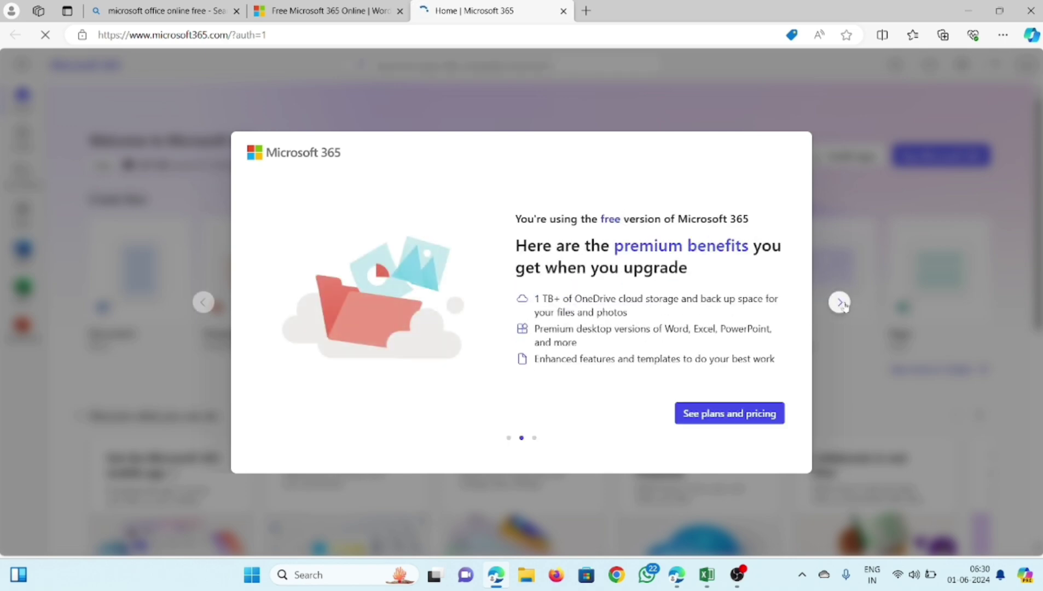
pyautogui.click(840, 303)
pyautogui.click(841, 303)
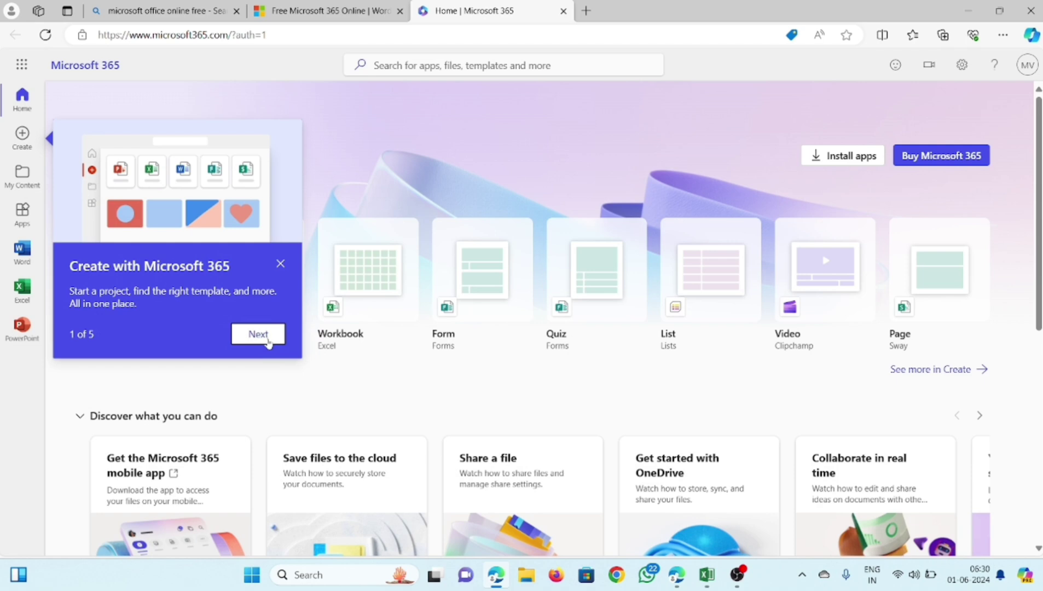
pyautogui.click(268, 342)
pyautogui.click(264, 359)
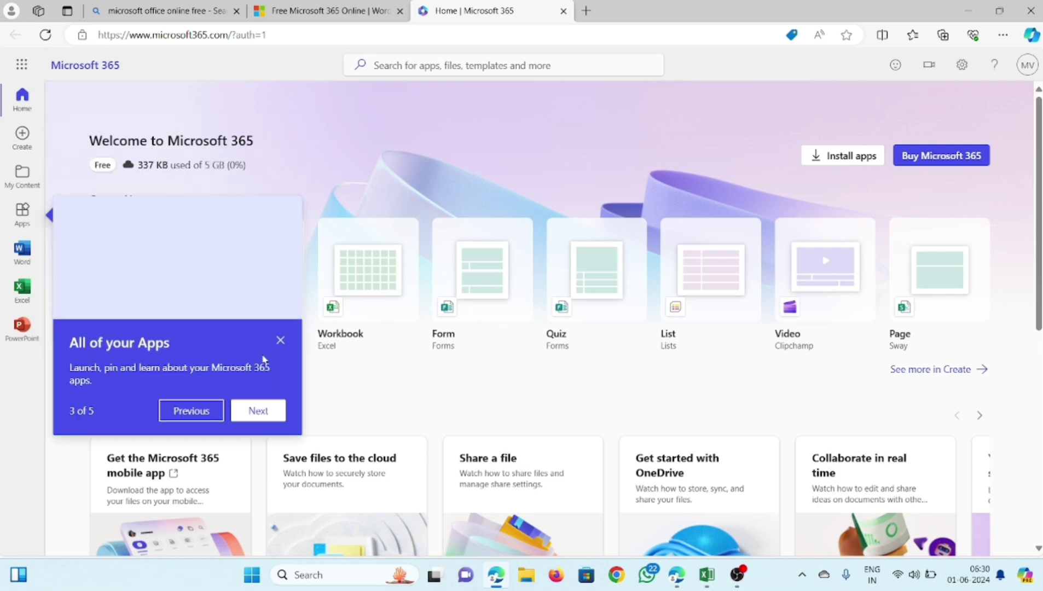
pyautogui.click(258, 411)
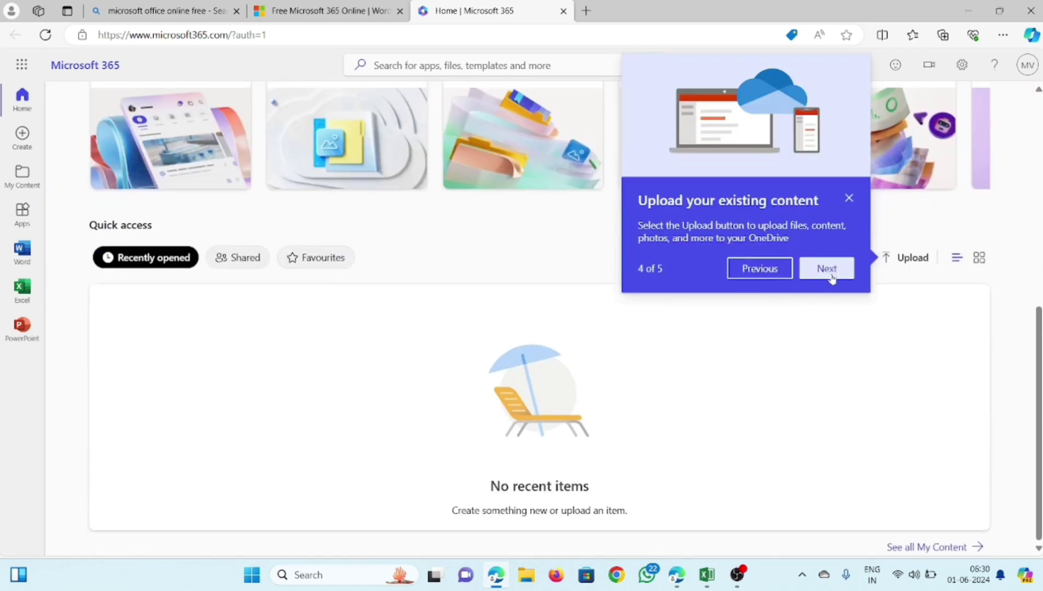
pyautogui.click(829, 273)
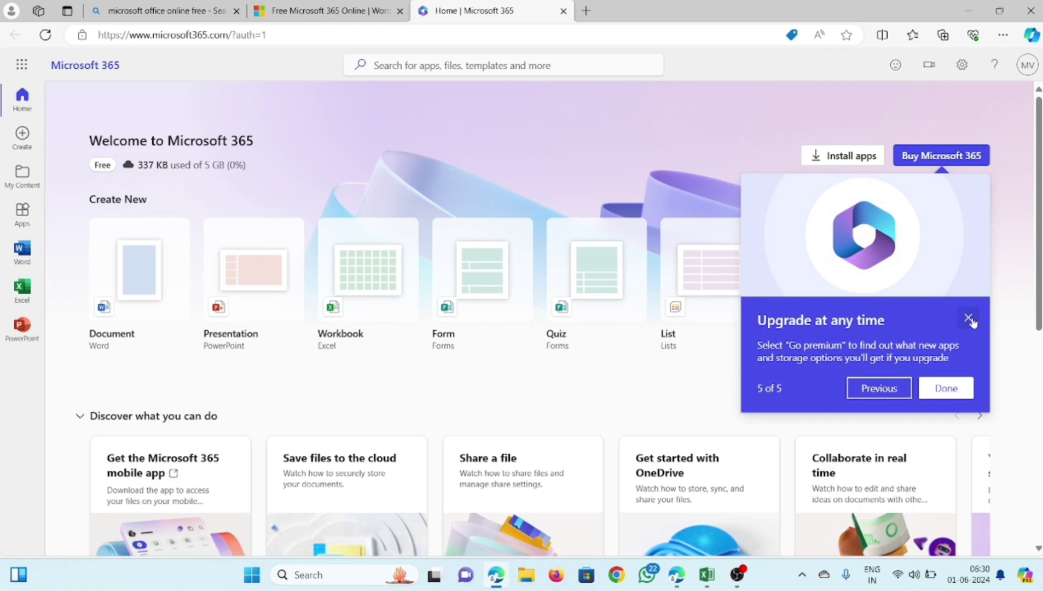
pyautogui.click(970, 320)
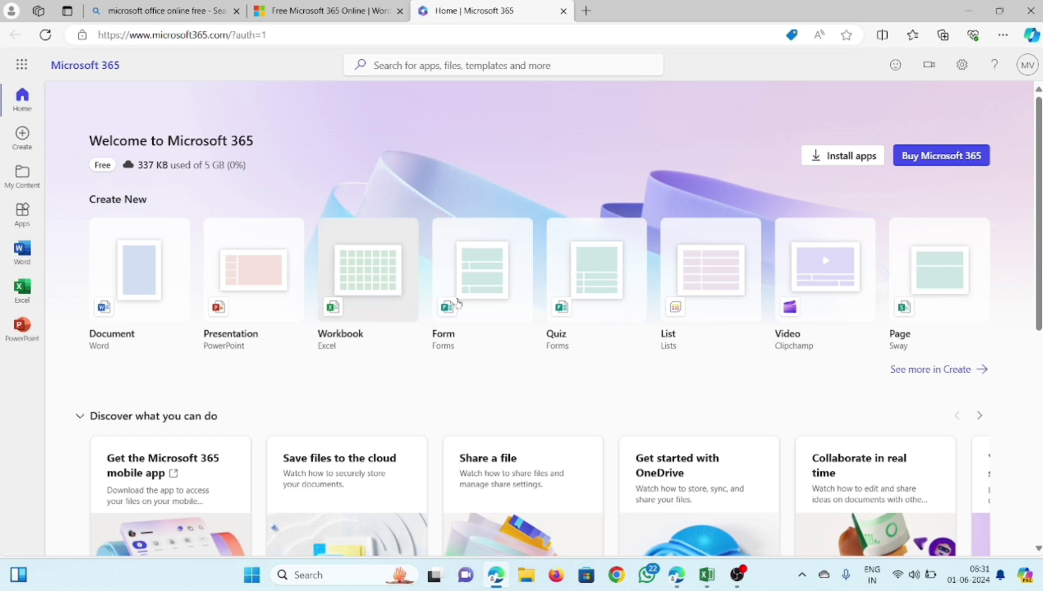
# Step: Scroll the home page, then upload fao_participant_oi_28052024 from the Downloads folder
pyautogui.scroll(-5, 382, 455)
pyautogui.scroll(5, 382, 455)
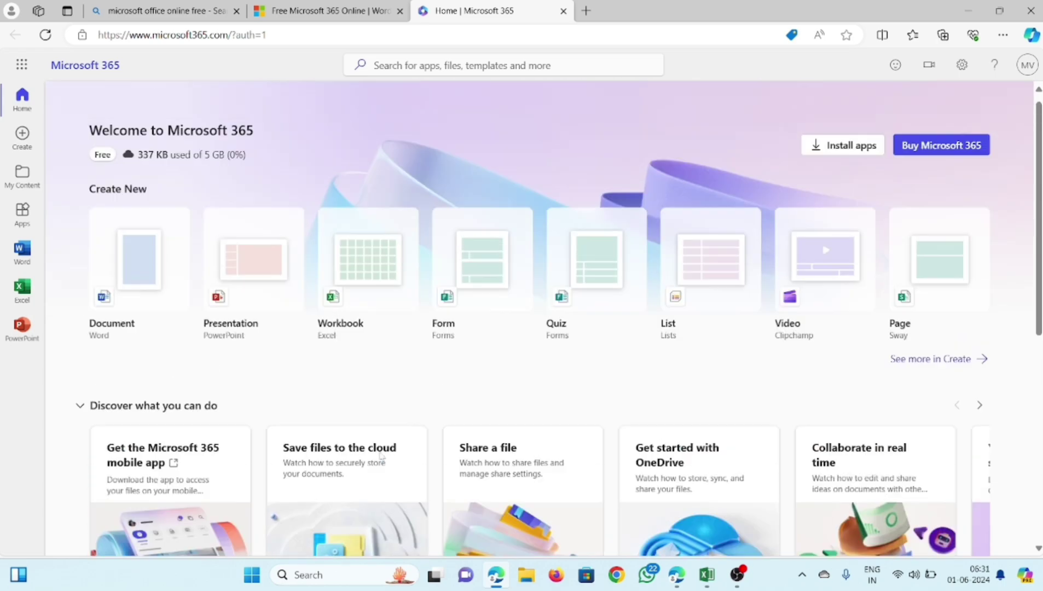
pyautogui.scroll(-5, 345, 435)
pyautogui.scroll(3, 345, 435)
pyautogui.scroll(2, 337, 427)
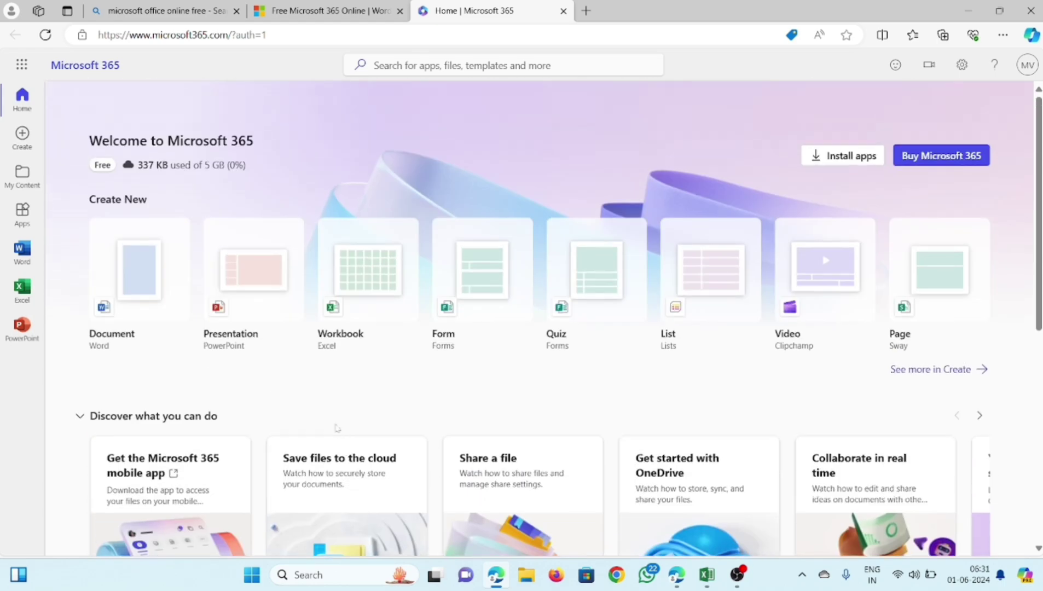
pyautogui.scroll(-1, 335, 426)
pyautogui.scroll(-6, 328, 424)
pyautogui.scroll(5, 328, 423)
pyautogui.scroll(-4, 330, 423)
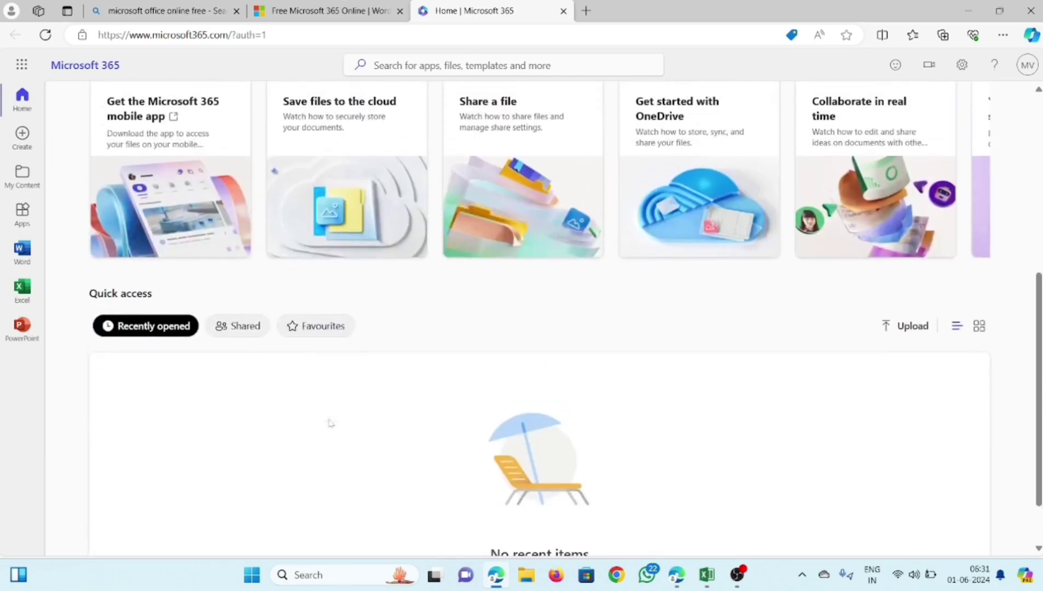
pyautogui.scroll(3, 330, 423)
pyautogui.scroll(-2, 336, 420)
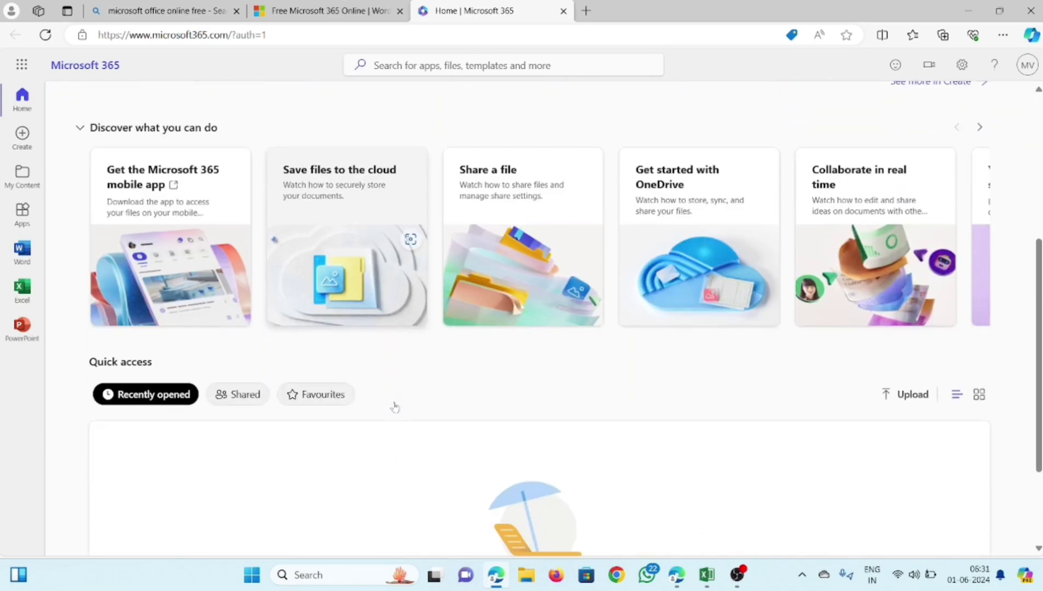
pyautogui.scroll(-2, 396, 408)
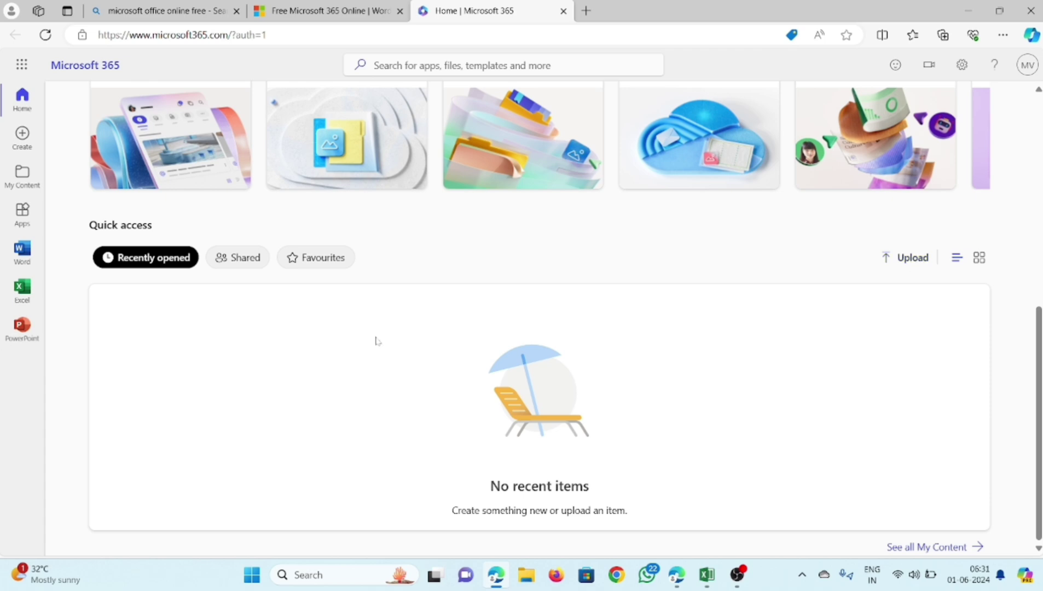
pyautogui.click(909, 258)
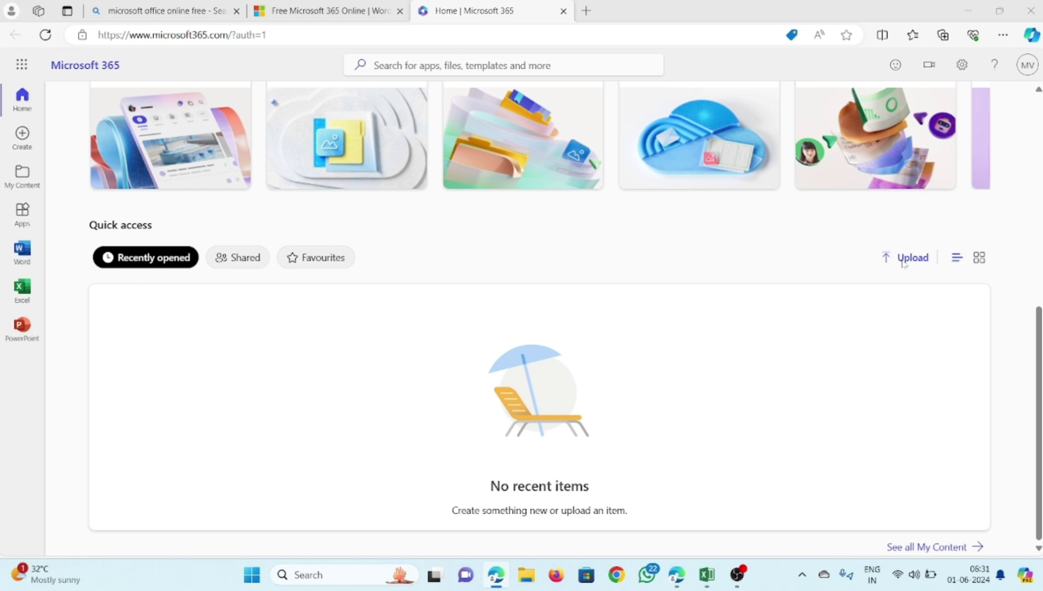
pyautogui.scroll(-1, 276, 162)
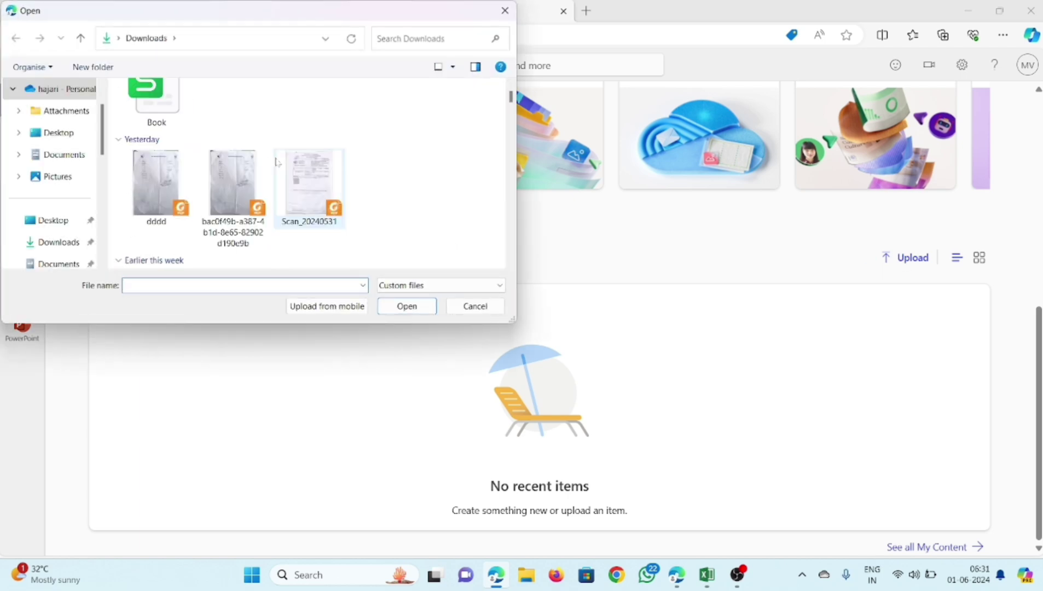
pyautogui.scroll(-3, 277, 162)
pyautogui.click(230, 176)
pyautogui.click(399, 304)
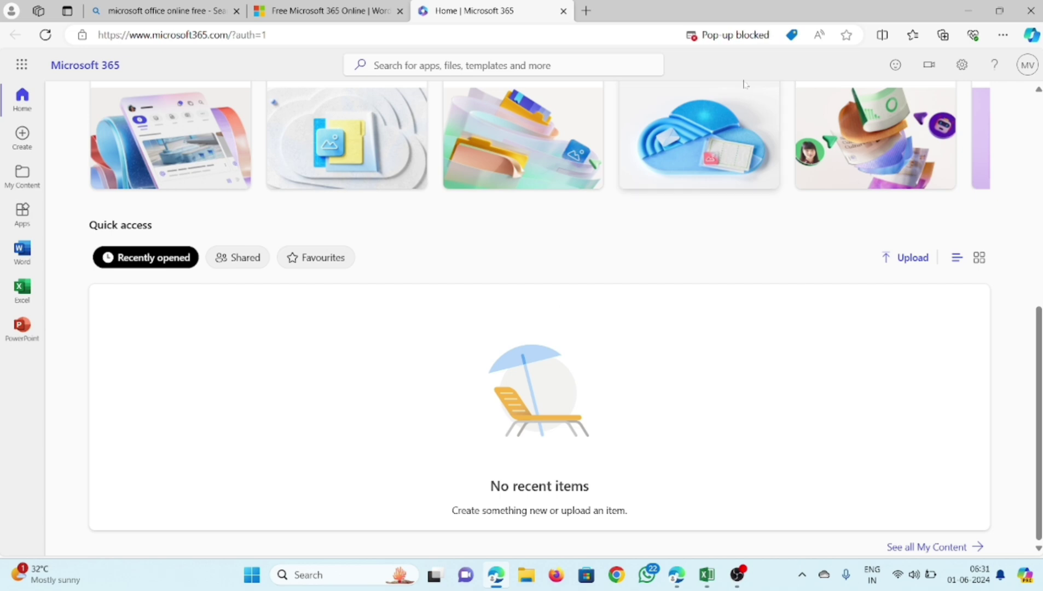
# Step: Always allow pop-ups for the site and upload fao_participant_oi_28052024 again
pyautogui.click(732, 35)
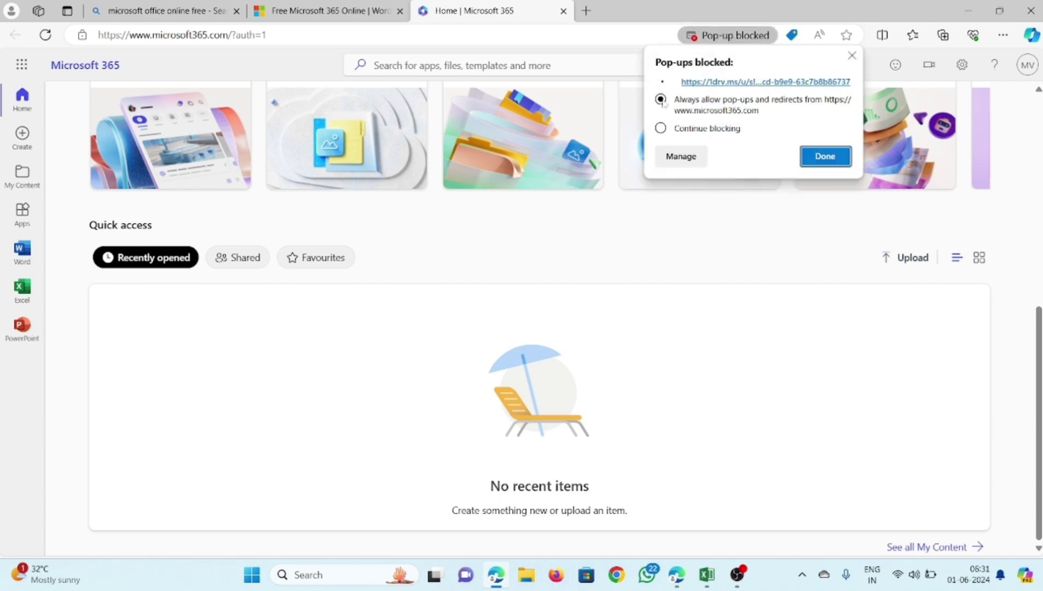
pyautogui.click(826, 156)
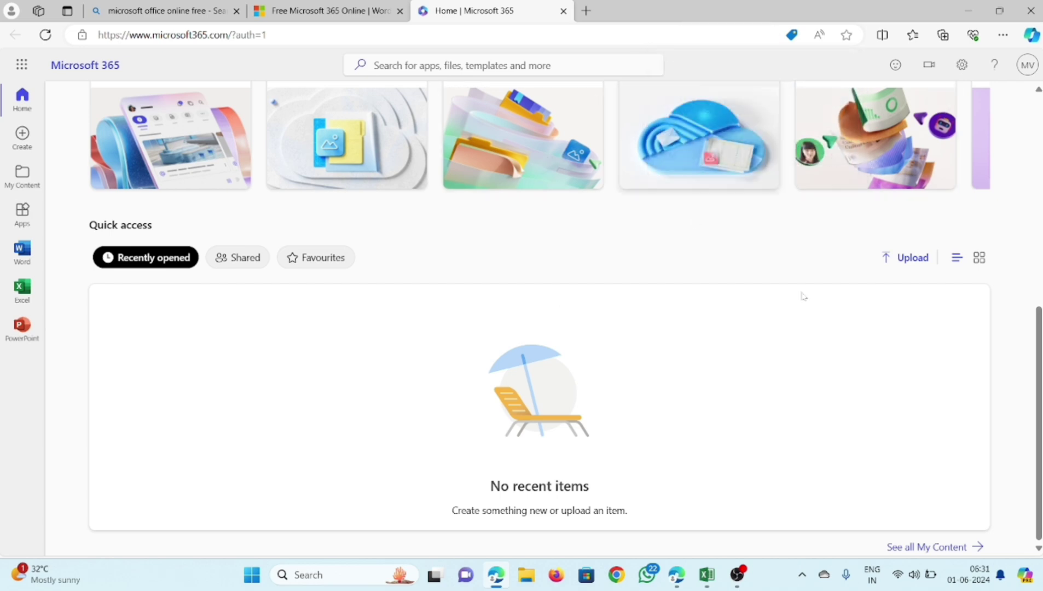
pyautogui.click(918, 261)
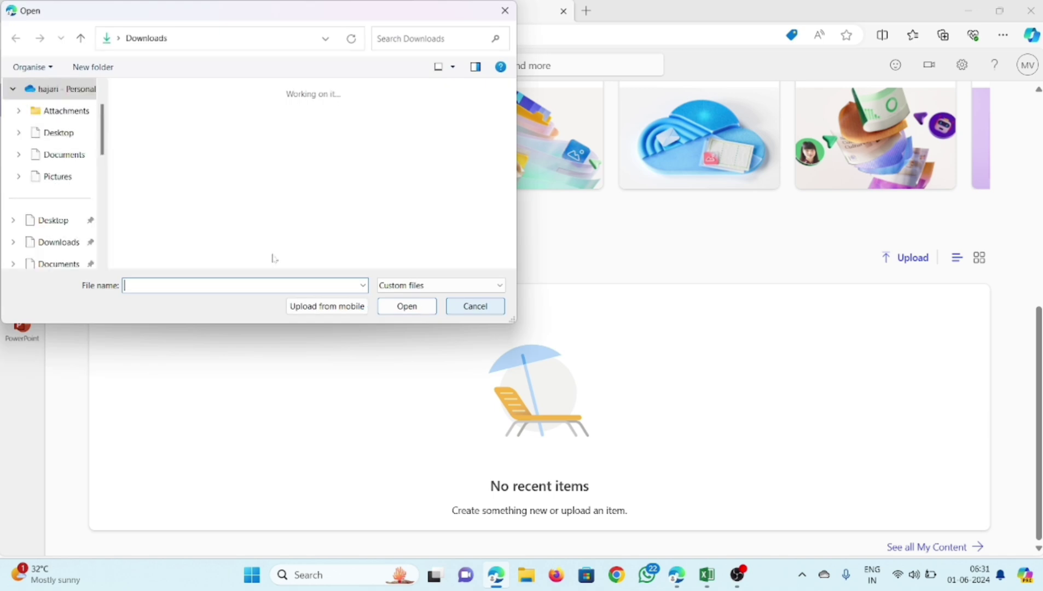
pyautogui.scroll(-3, 218, 186)
pyautogui.click(232, 180)
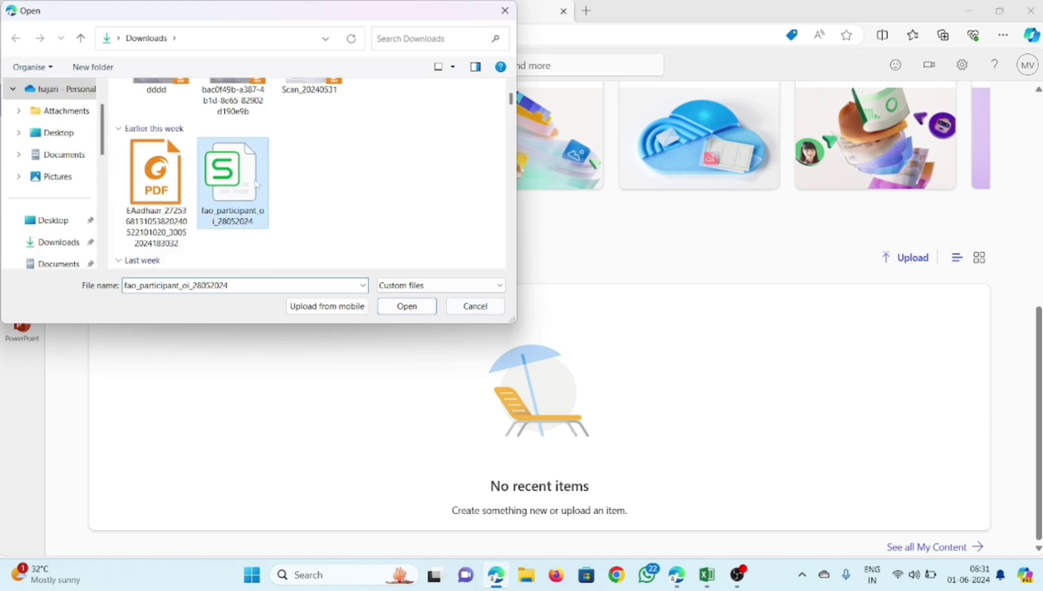
pyautogui.click(412, 305)
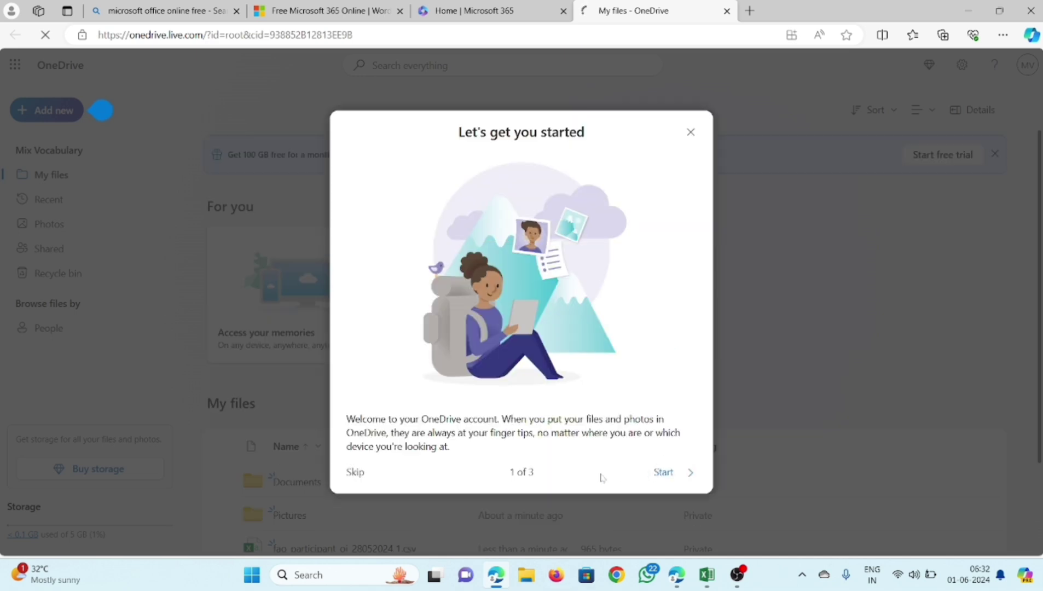
# Step: Skip the OneDrive intro, inspect cells I9, J6, E4–E5 and widen column B
pyautogui.click(357, 474)
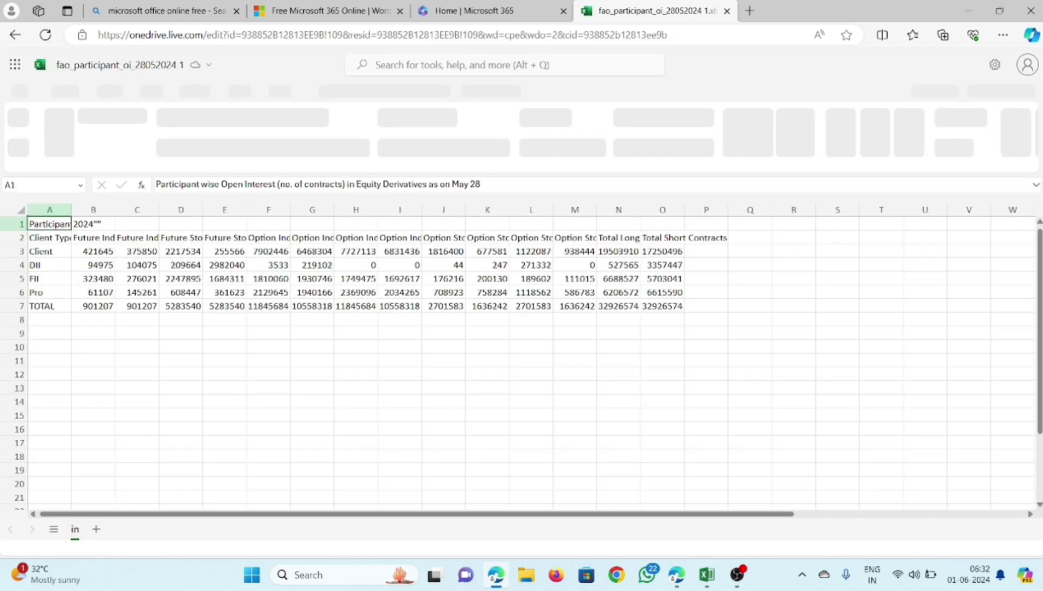
pyautogui.click(399, 293)
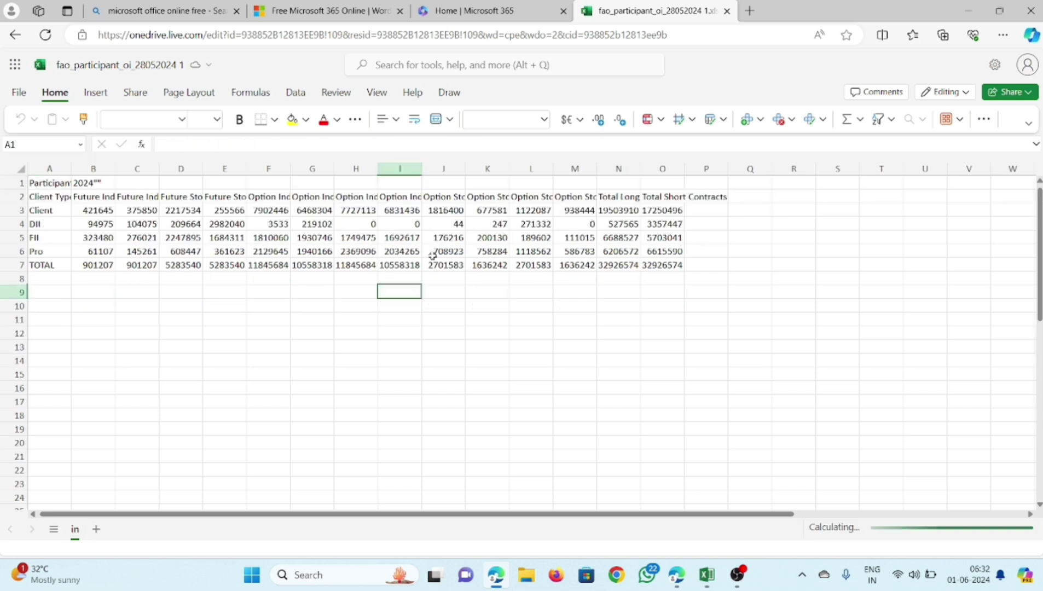
pyautogui.click(435, 251)
pyautogui.click(225, 238)
pyautogui.click(239, 221)
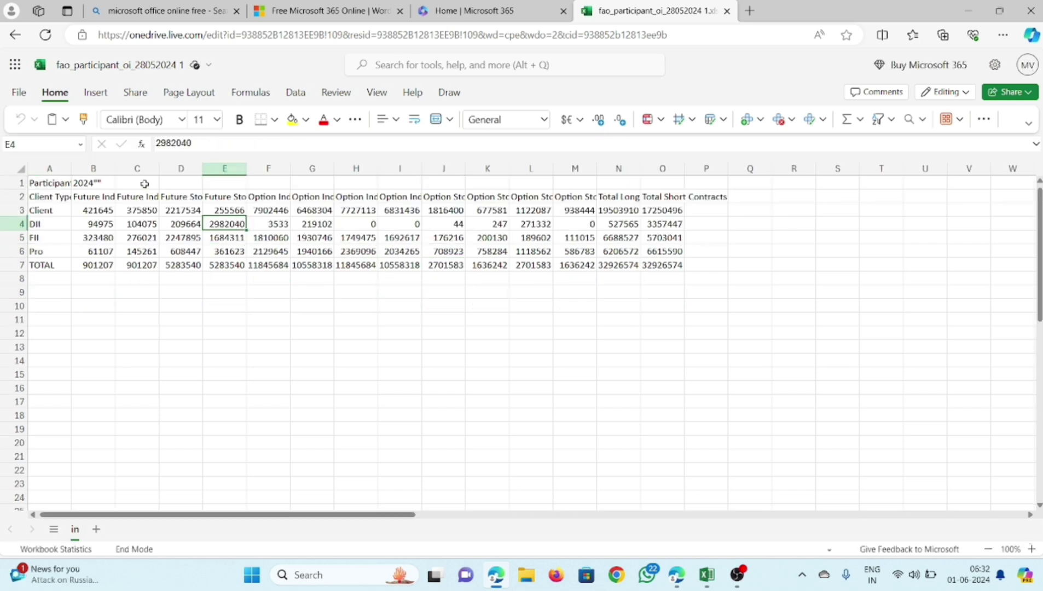
pyautogui.moveTo(114, 169); pyautogui.dragTo(239, 168)
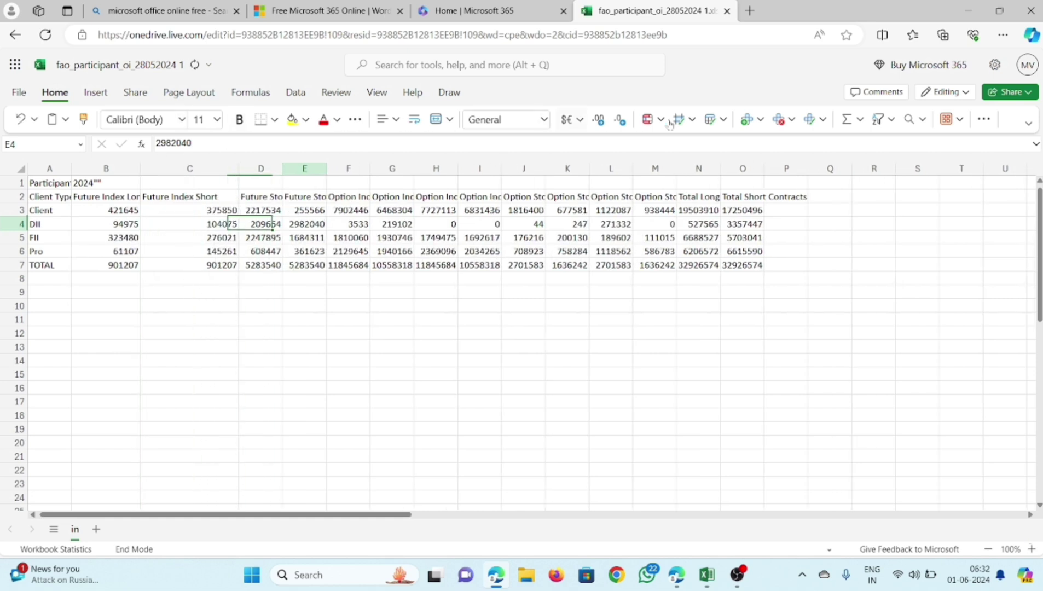
# Step: Browse the Insert, Share, Page Layout, Formulas, Data and Review tabs, then return to the Microsoft 365 home tab
pyautogui.click(96, 93)
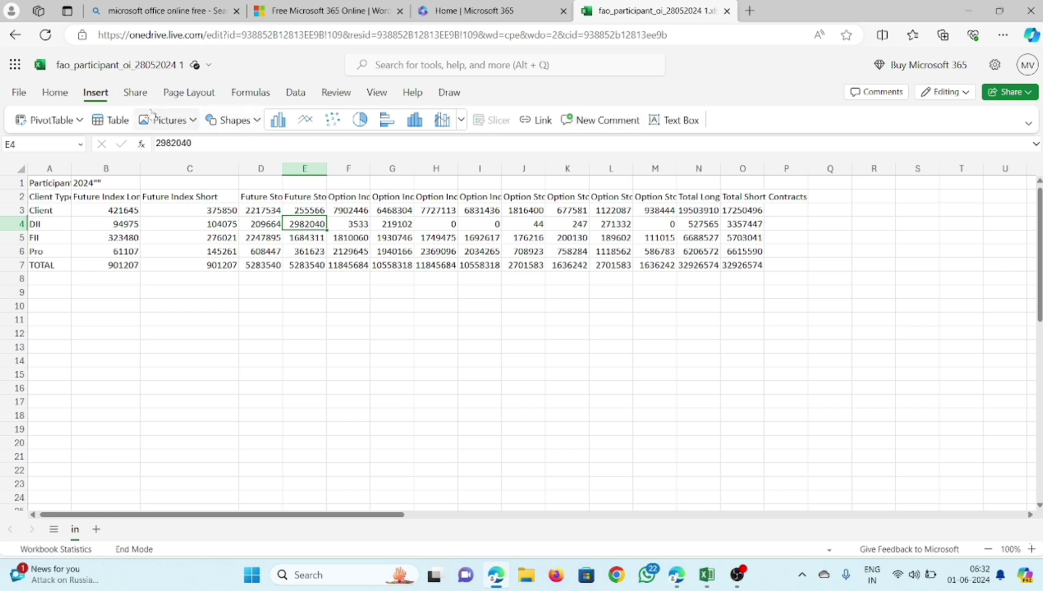
pyautogui.click(137, 97)
pyautogui.click(187, 94)
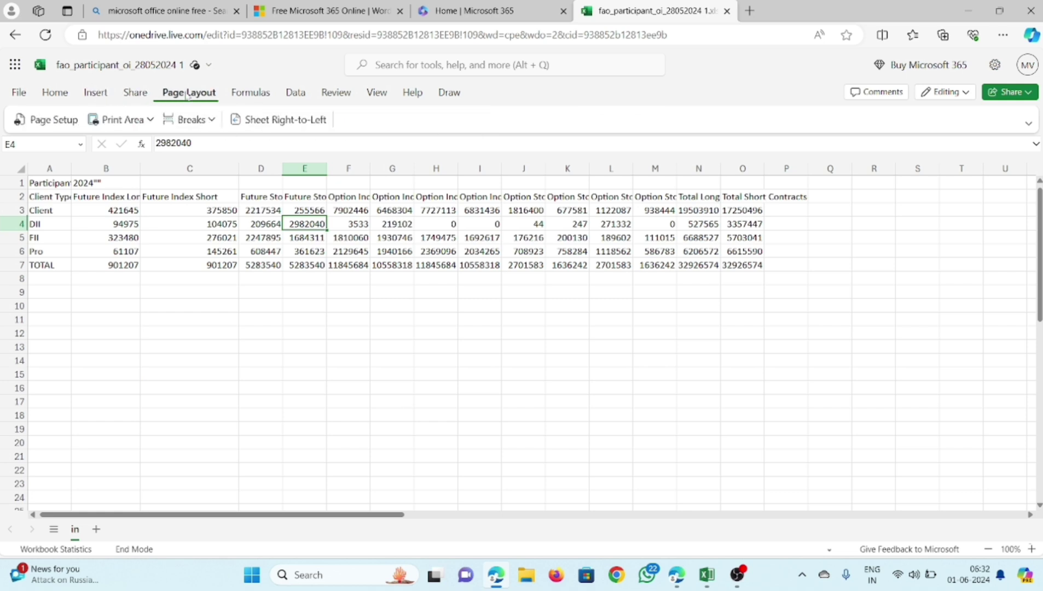
pyautogui.click(250, 93)
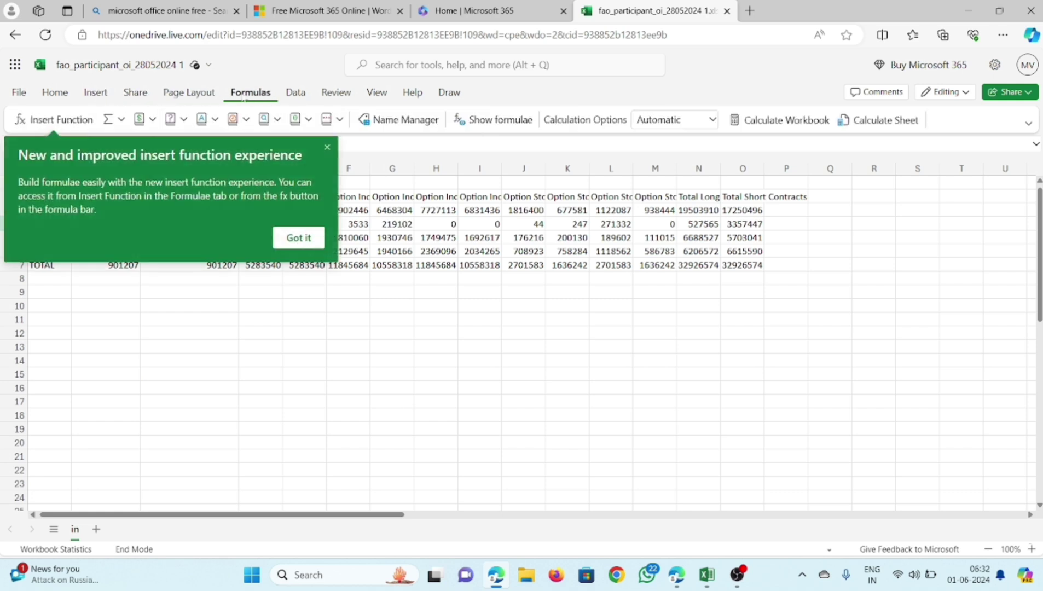
pyautogui.click(307, 97)
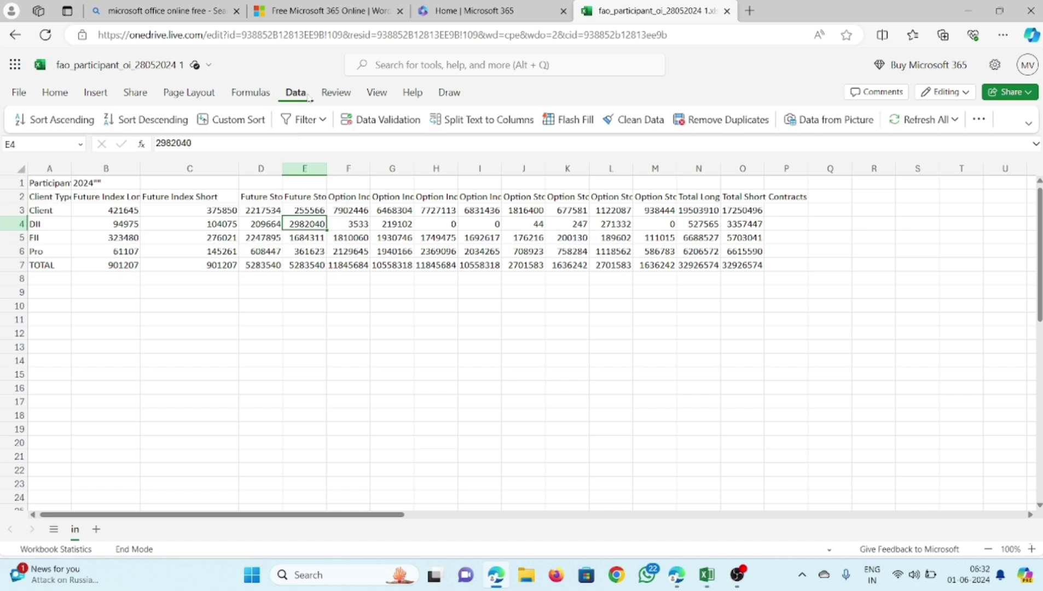
pyautogui.click(335, 94)
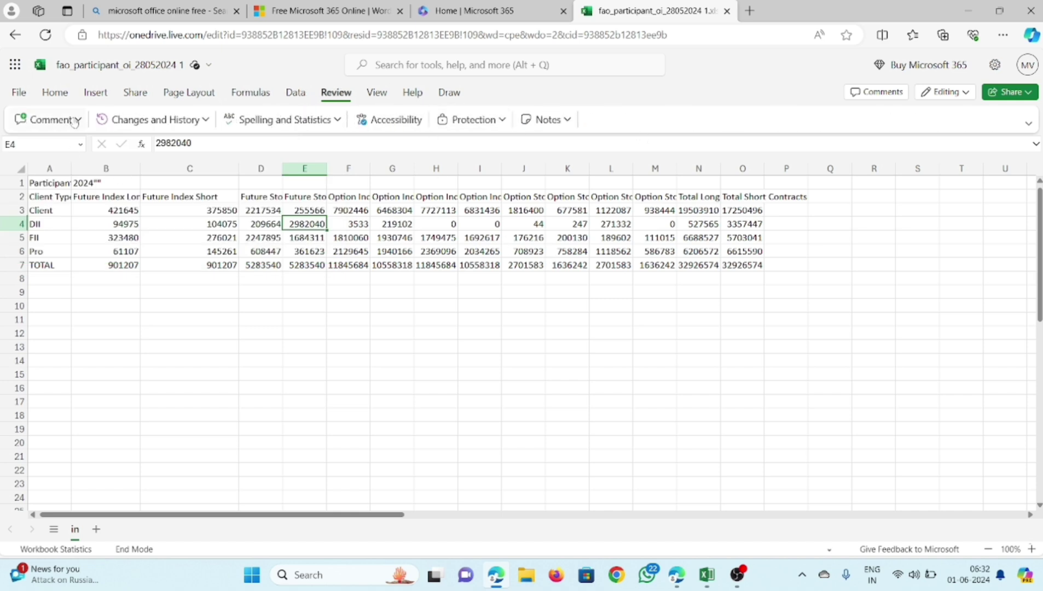
pyautogui.click(55, 94)
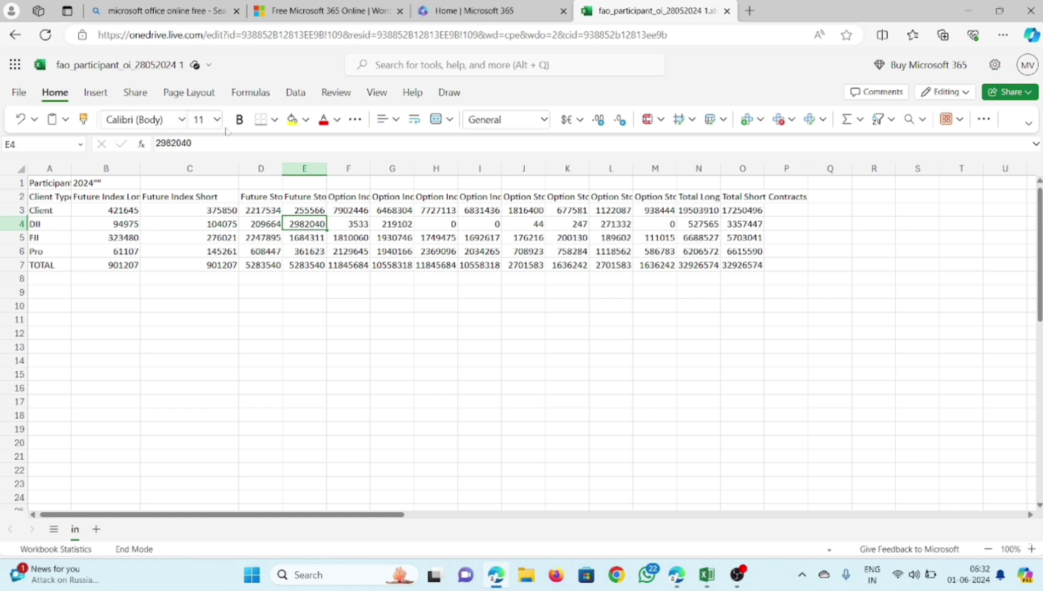
pyautogui.click(467, 8)
# Step: From the top of the home page, open the Excel start page, then the Word start page
pyautogui.scroll(5, 245, 234)
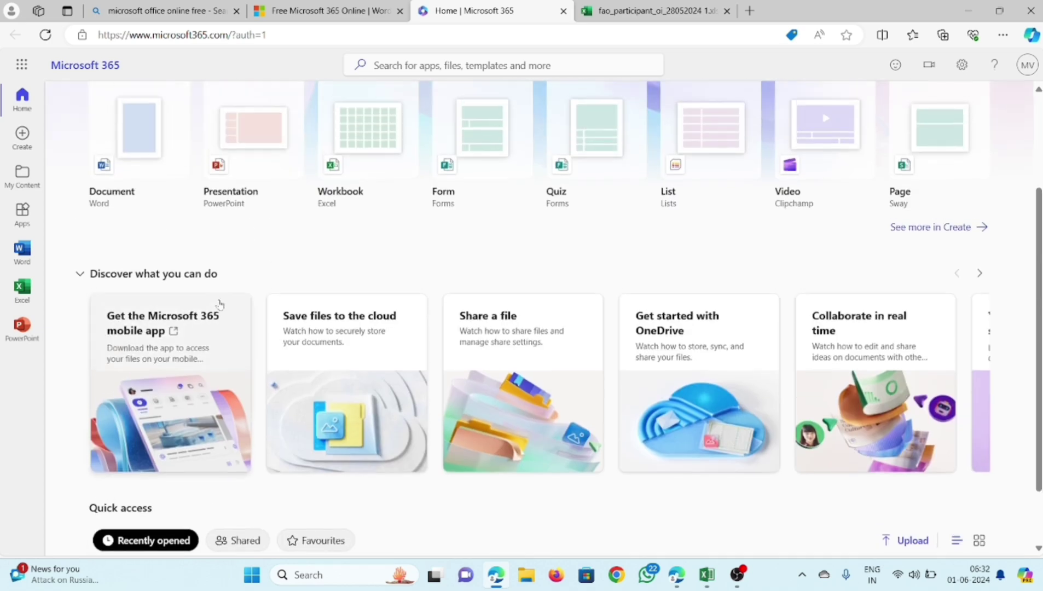
pyautogui.scroll(3, 244, 233)
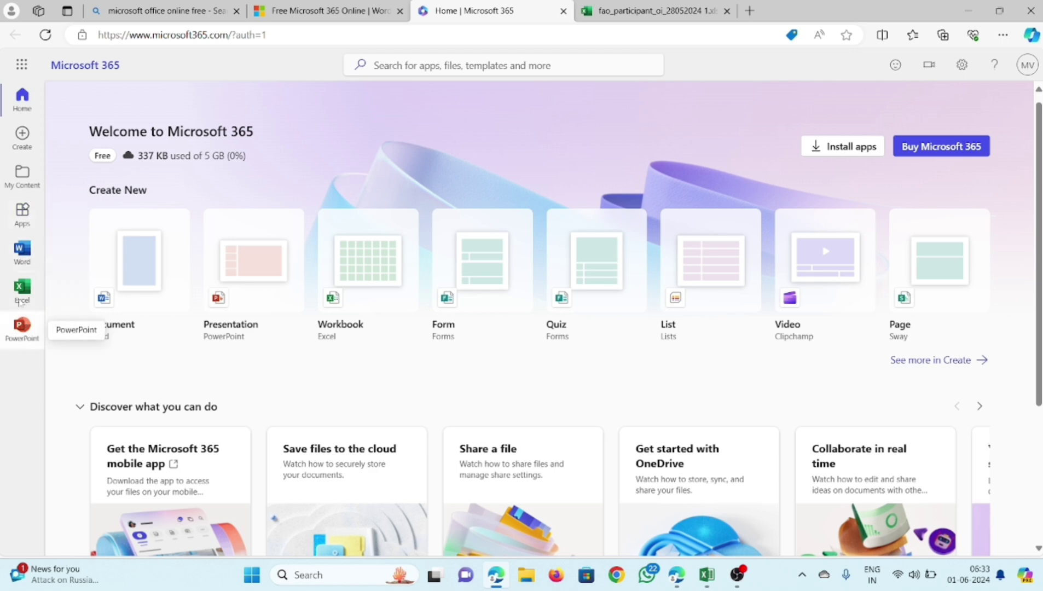
pyautogui.click(23, 290)
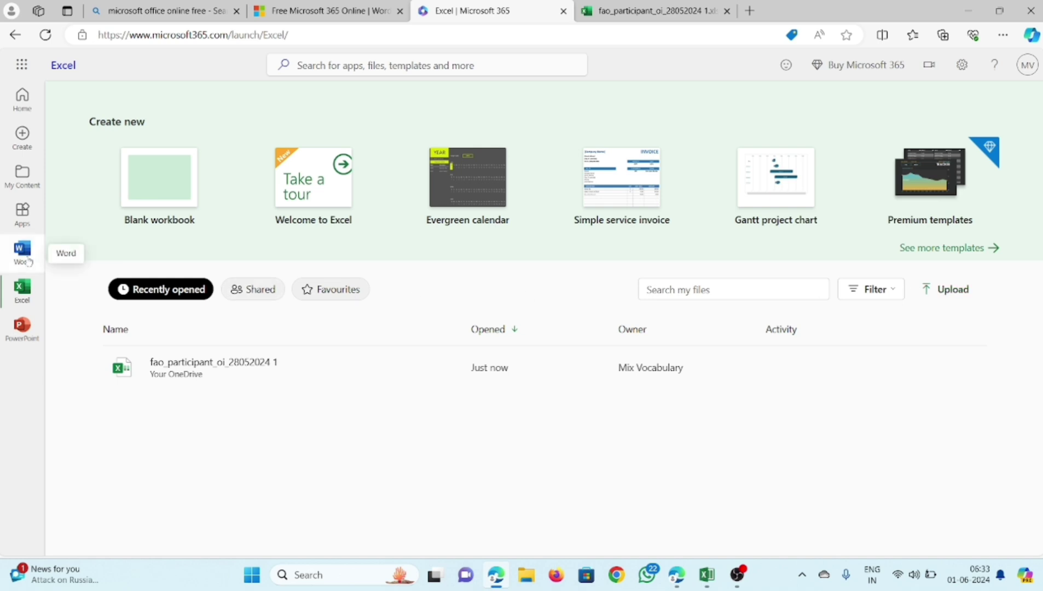
pyautogui.click(28, 259)
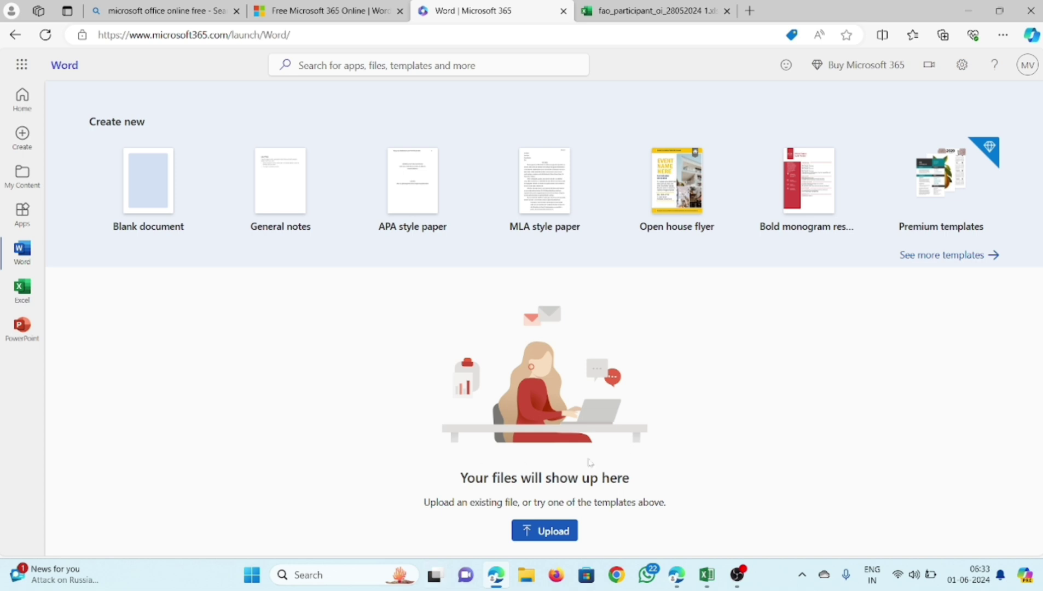
# Step: Cancel the file upload dialog and create a new blank Word document
pyautogui.click(541, 535)
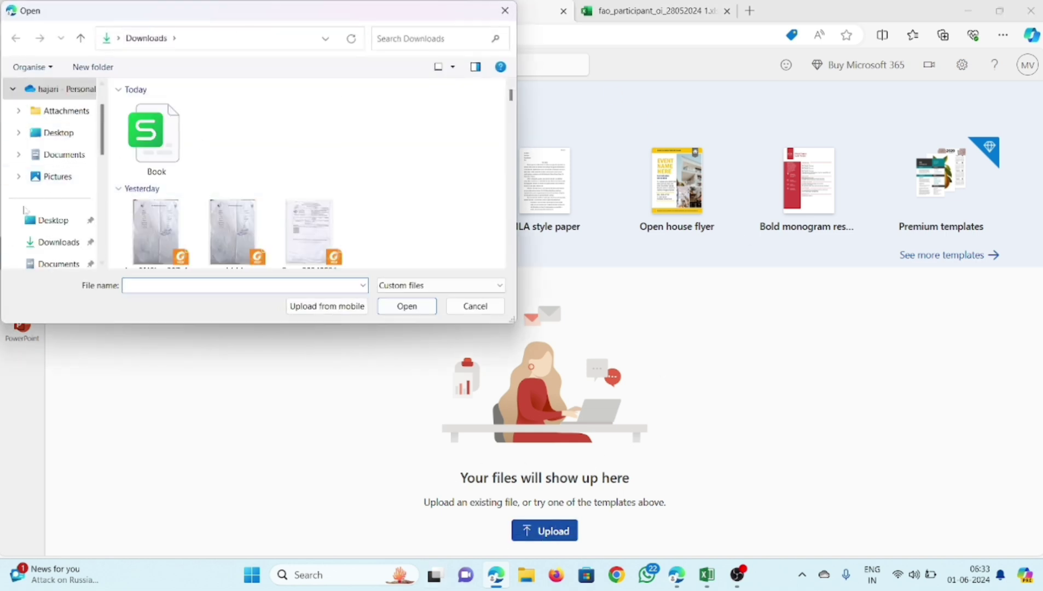
pyautogui.click(507, 12)
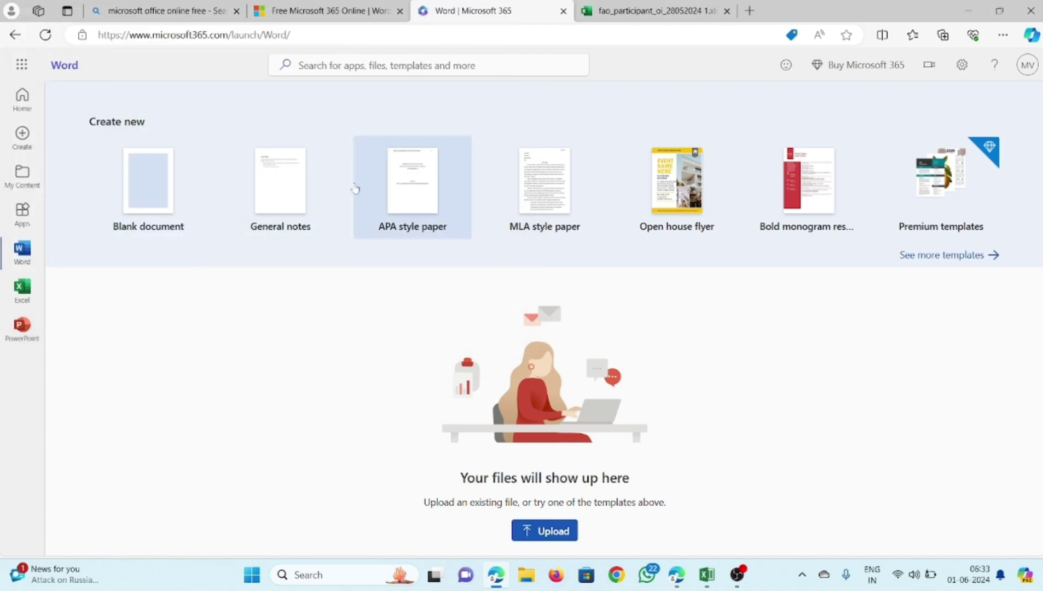
pyautogui.click(172, 168)
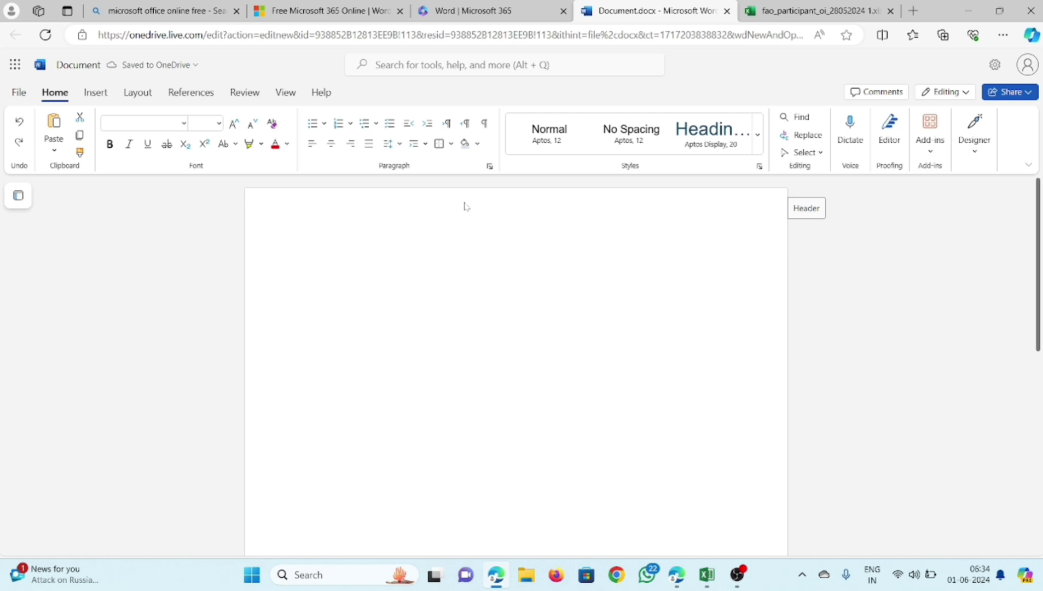
# Step: Type 'uhas dhasd hsa as chsac as casc' and grow 'asd' through 'casc' four sizes to 28 pt
pyautogui.write('uhas dhasd hs')
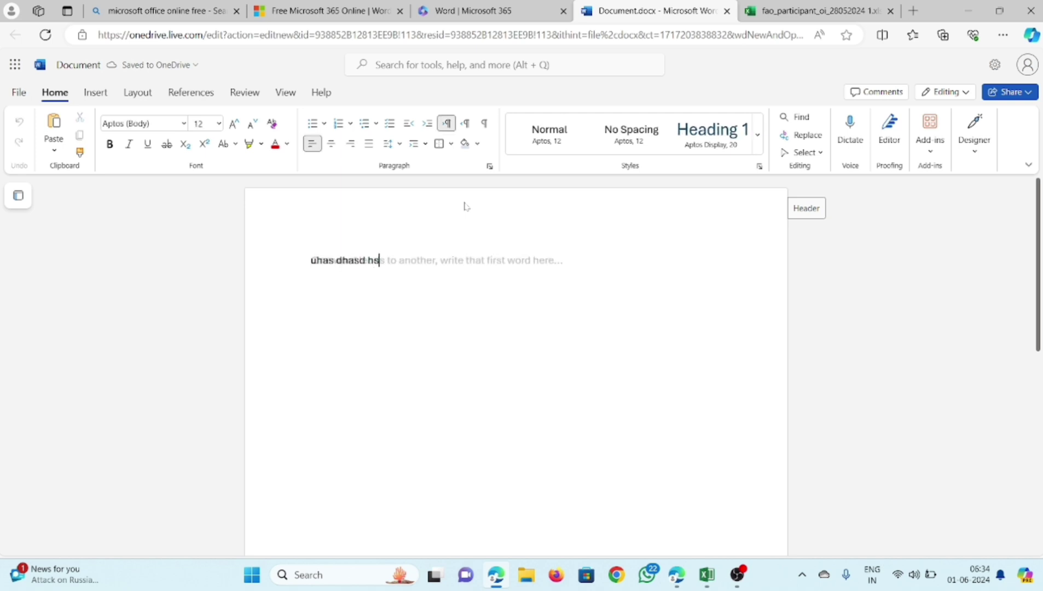
pyautogui.write(' hsa as chsac as casc')
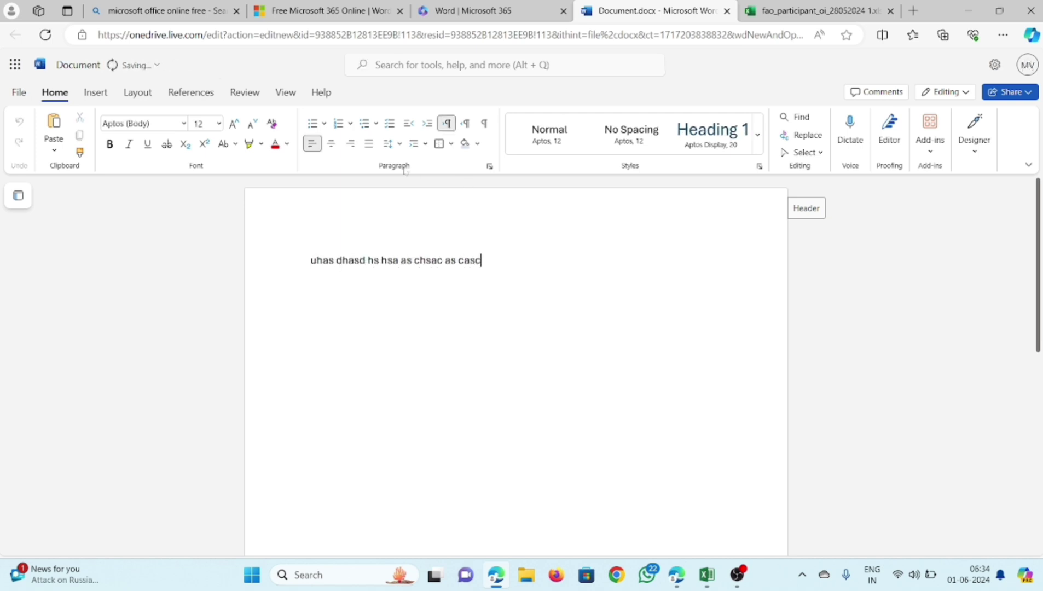
pyautogui.moveTo(482, 260); pyautogui.dragTo(344, 263)
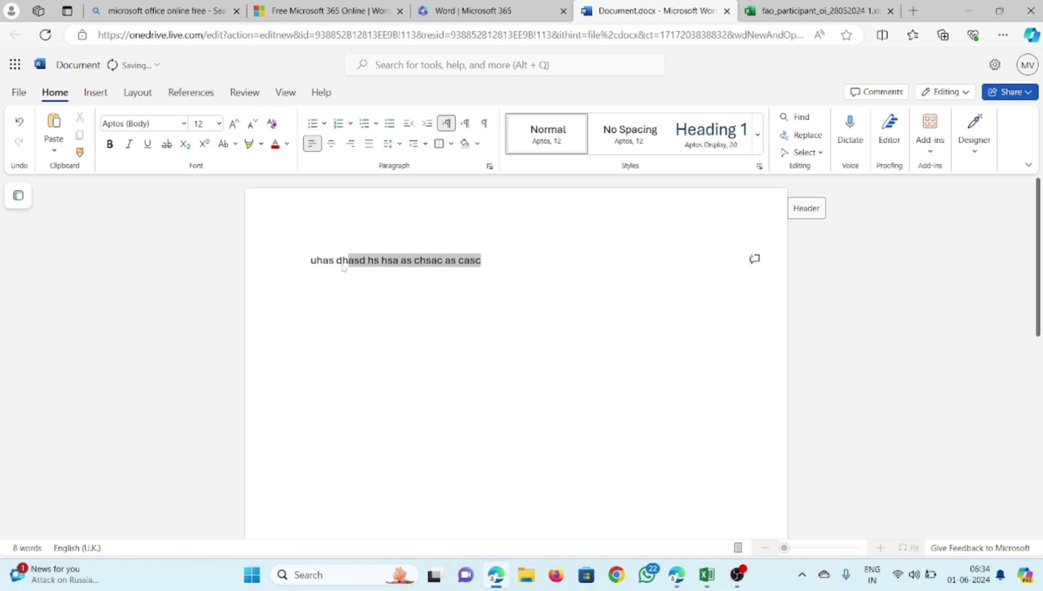
pyautogui.click(235, 123)
pyautogui.click(234, 123)
pyautogui.click(234, 123)
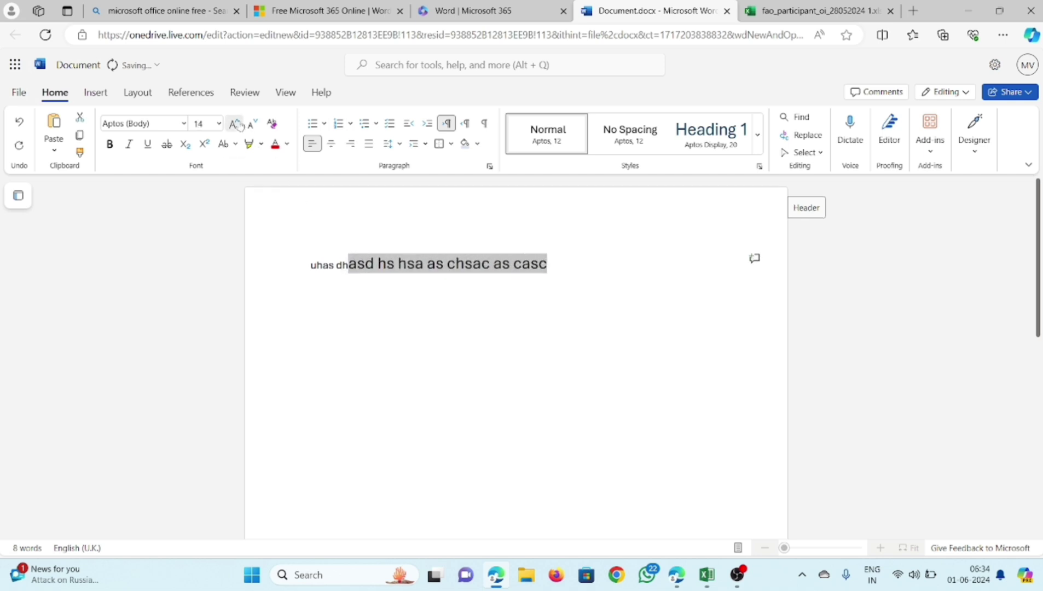
pyautogui.click(235, 123)
pyautogui.click(234, 123)
pyautogui.click(234, 123)
pyautogui.click(452, 268)
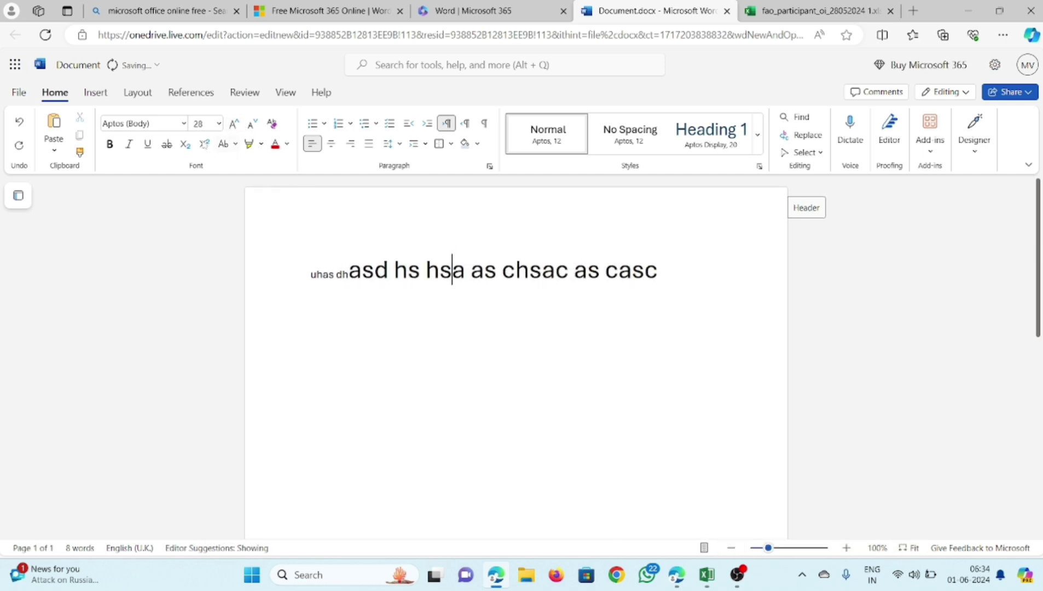
# Step: Browse the Insert, Layout, References, Review, View and Help tabs, then bring up the File menu
pyautogui.click(103, 94)
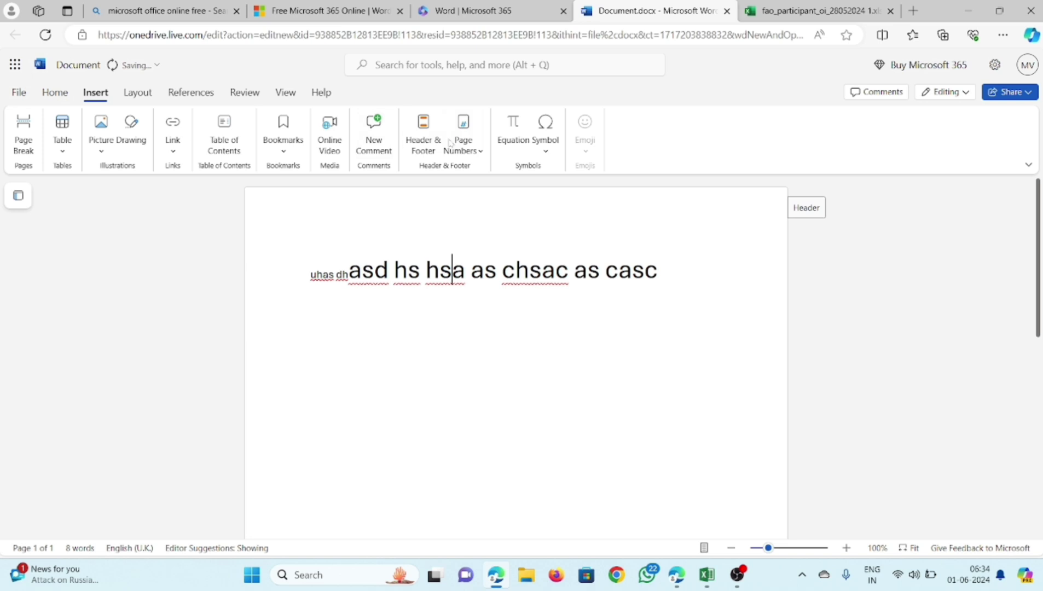
pyautogui.click(137, 94)
pyautogui.click(191, 93)
pyautogui.click(249, 94)
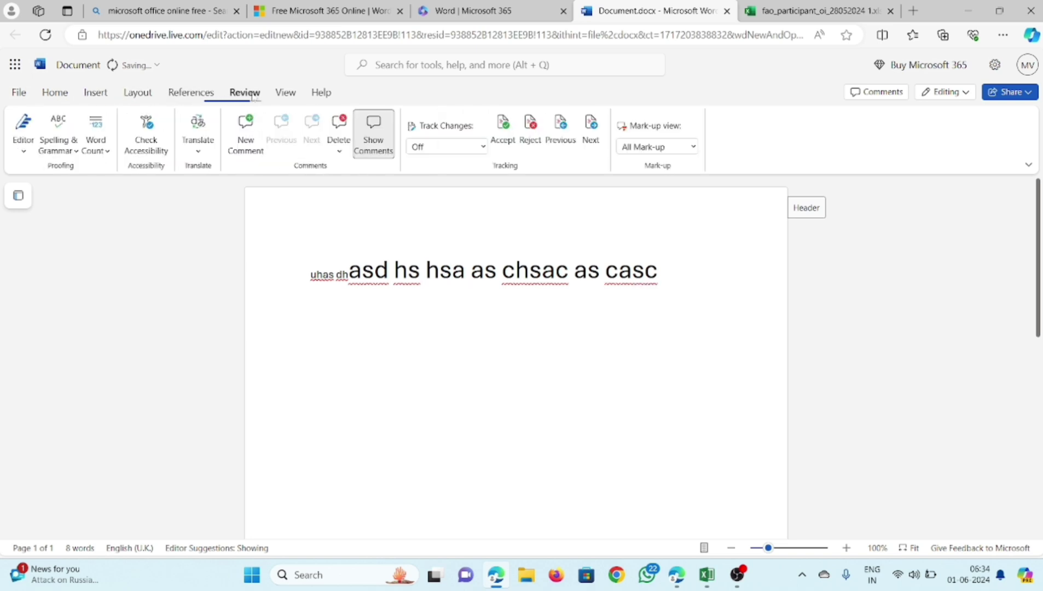
pyautogui.click(291, 92)
pyautogui.click(321, 91)
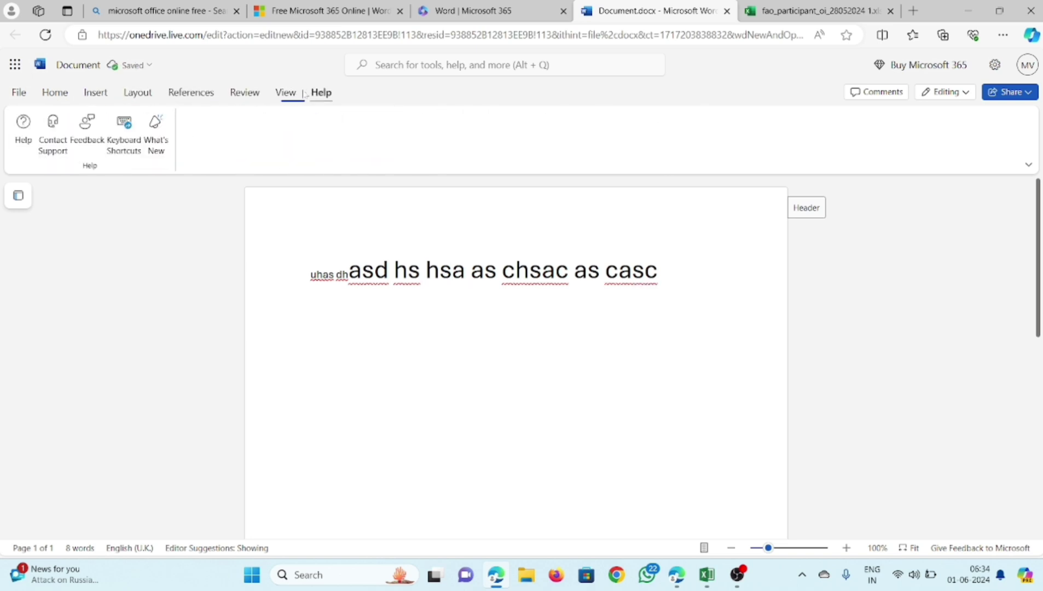
pyautogui.click(286, 91)
pyautogui.click(240, 93)
pyautogui.click(191, 93)
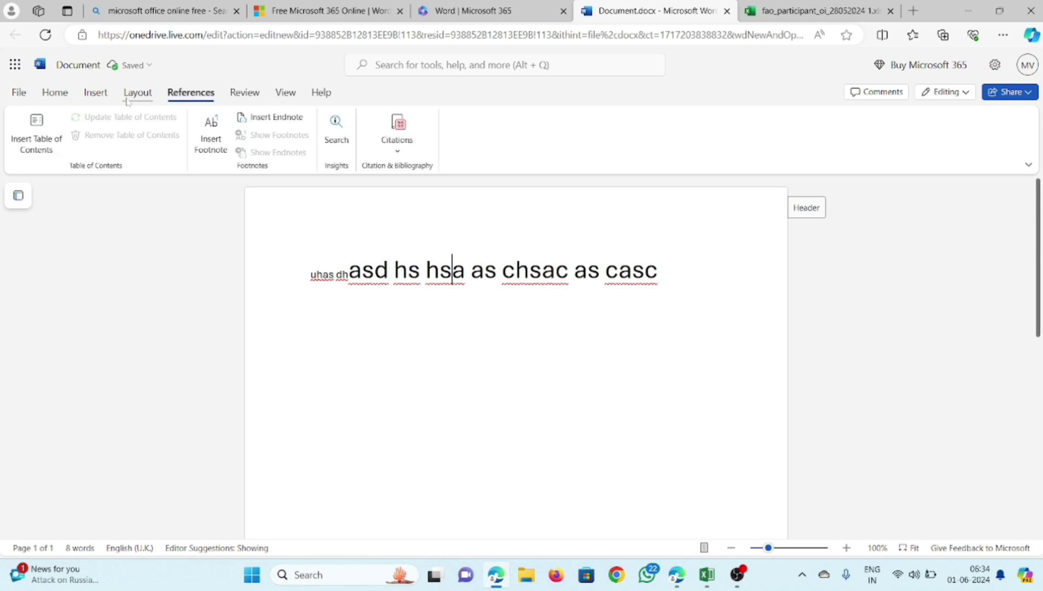
pyautogui.click(137, 93)
pyautogui.click(95, 93)
pyautogui.click(55, 93)
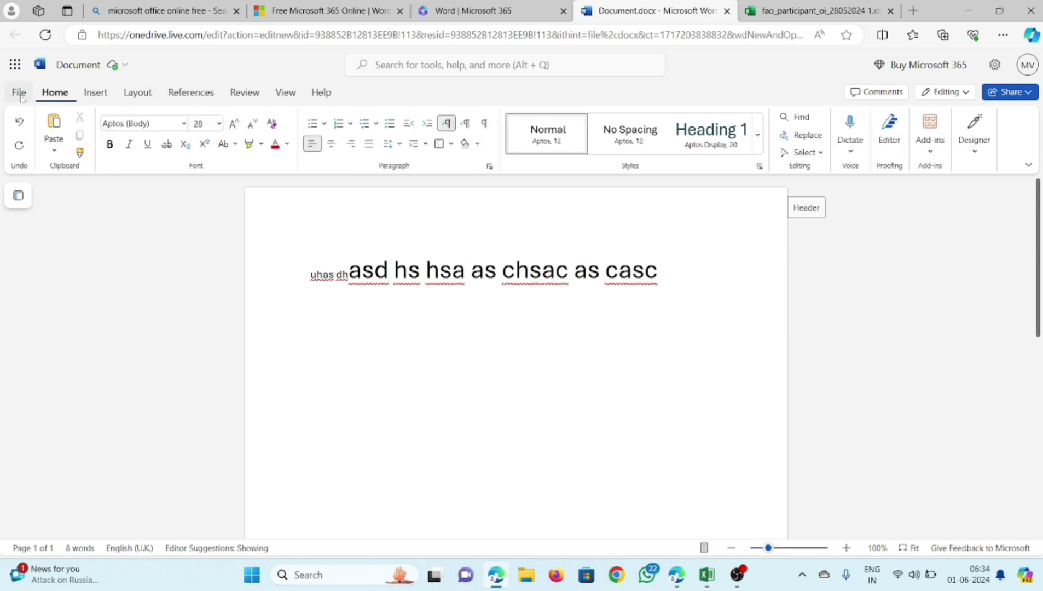
pyautogui.click(19, 92)
# Step: Return to the document text, then choose File > Save as > Download a copy
pyautogui.click(581, 225)
pyautogui.click(452, 269)
pyautogui.click(19, 92)
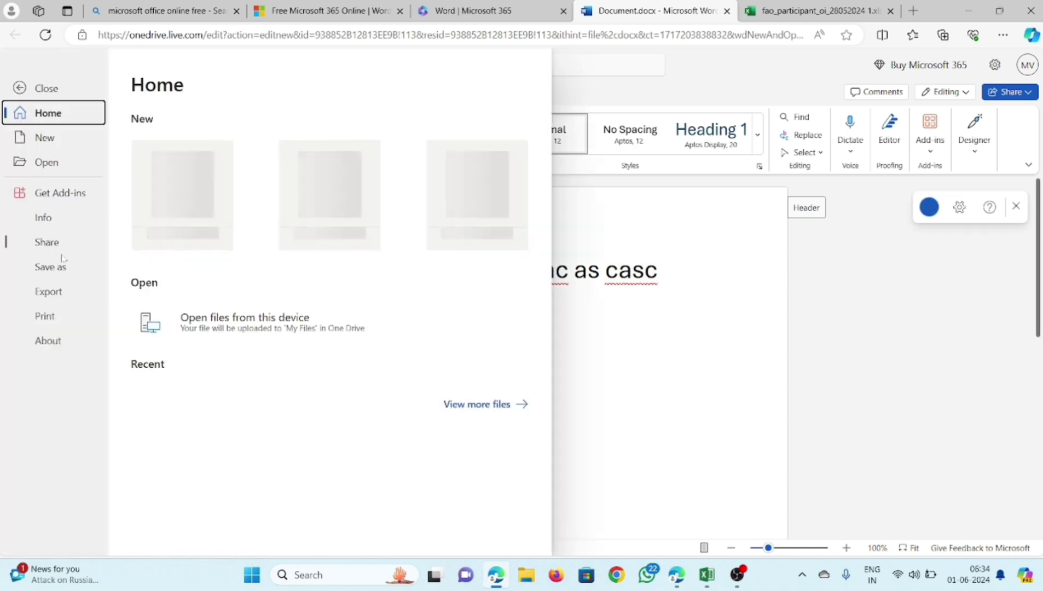
pyautogui.click(50, 268)
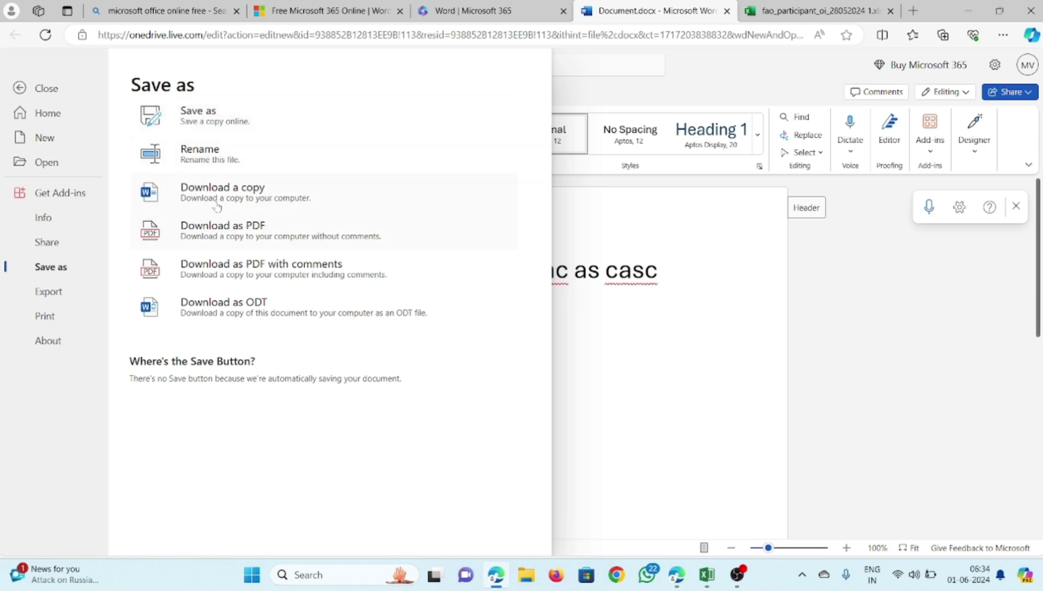
pyautogui.click(248, 203)
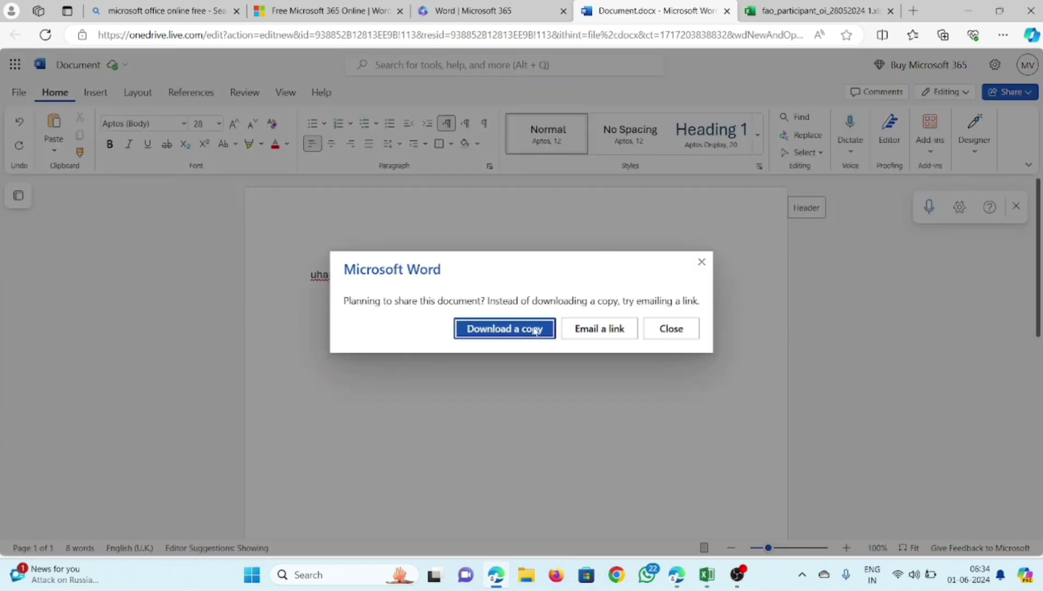
# Step: Download a copy of Document.docx and close the OneDrive storage upgrade offer
pyautogui.click(534, 330)
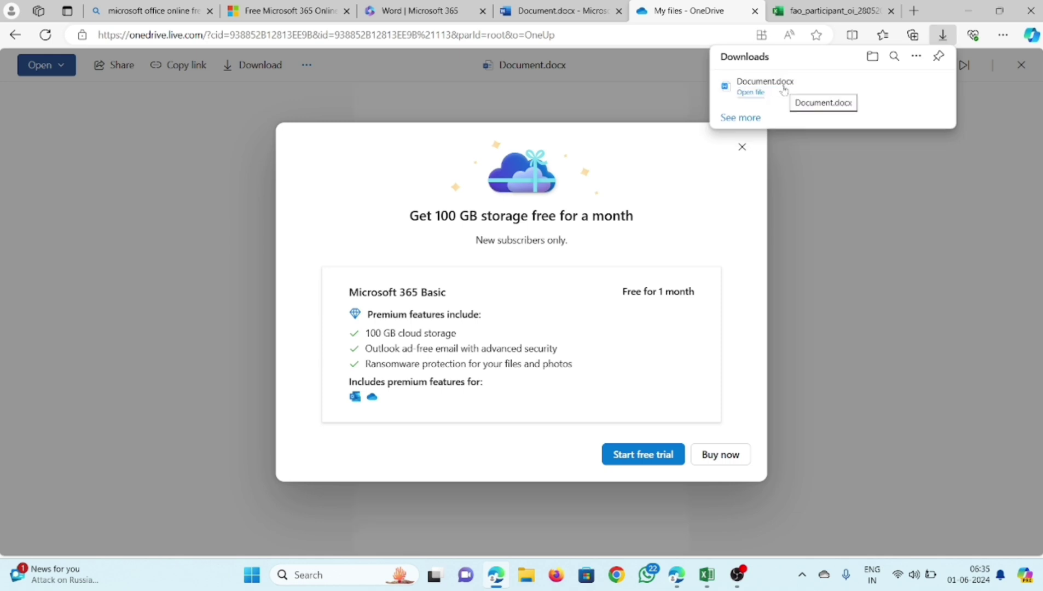
pyautogui.click(742, 148)
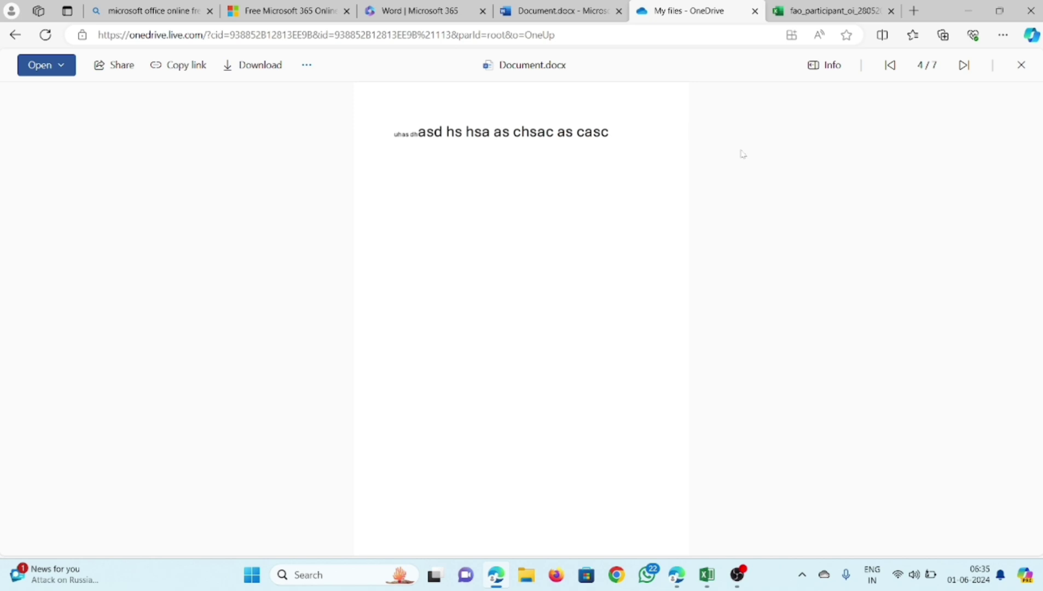